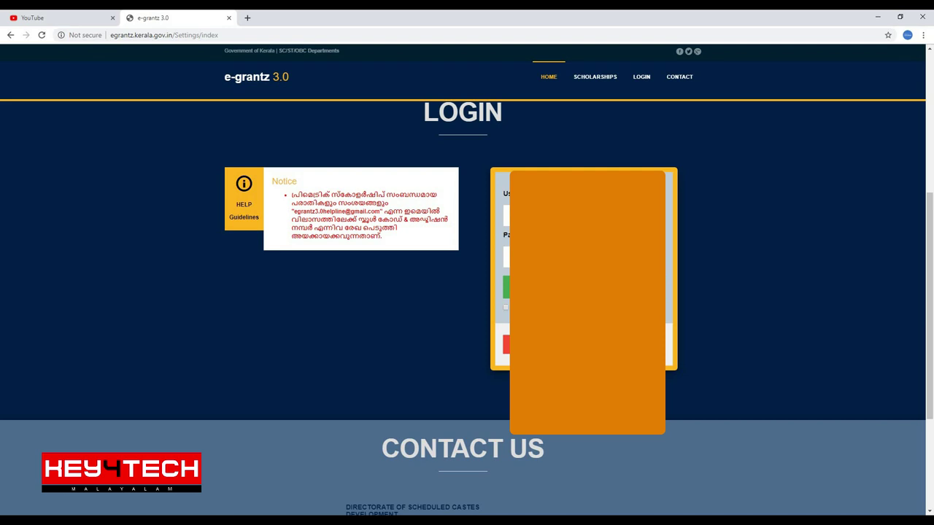
Log in as the principal and scroll the Home page to the OEC deadline of 10.07.2019.
click(507, 216)
key(Escape)
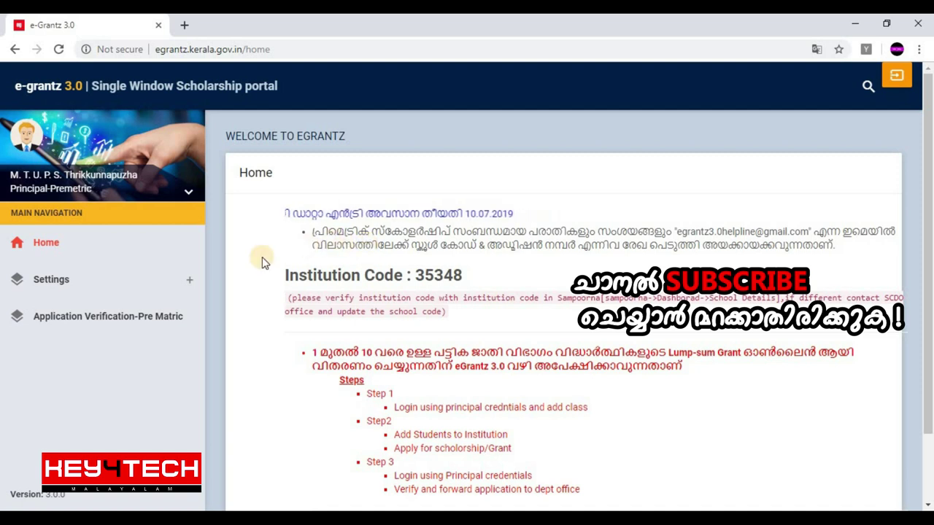
scroll(365, 234, down, 2)
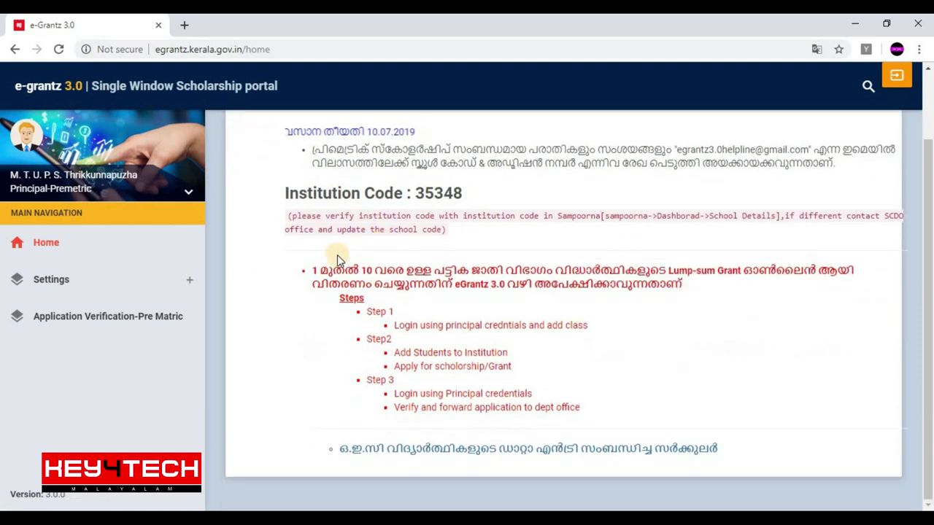
Go to Settings > Add Course in Institution to bring up the Add Course form.
click(64, 284)
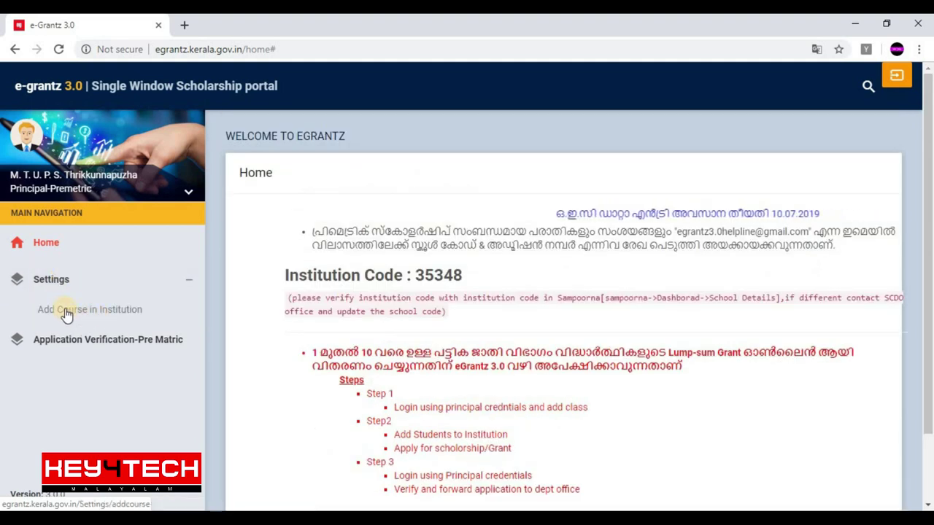
click(112, 313)
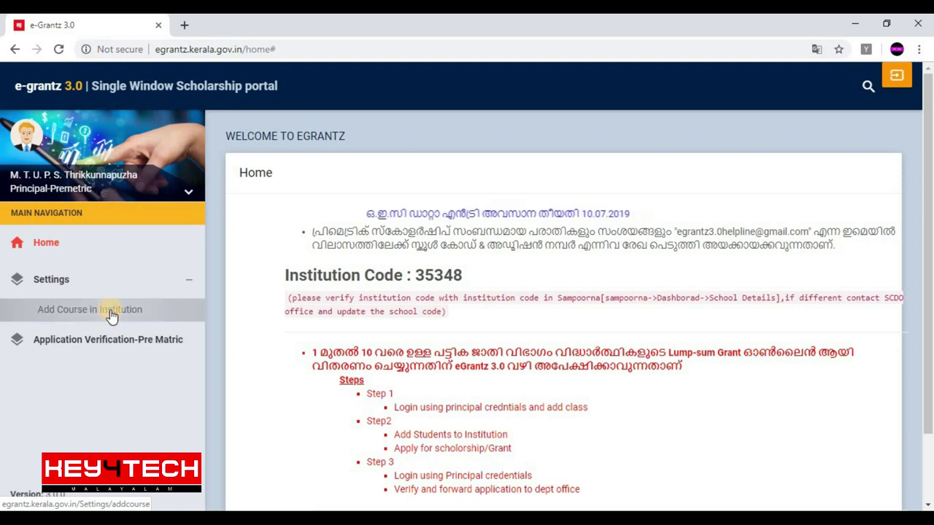
click(112, 313)
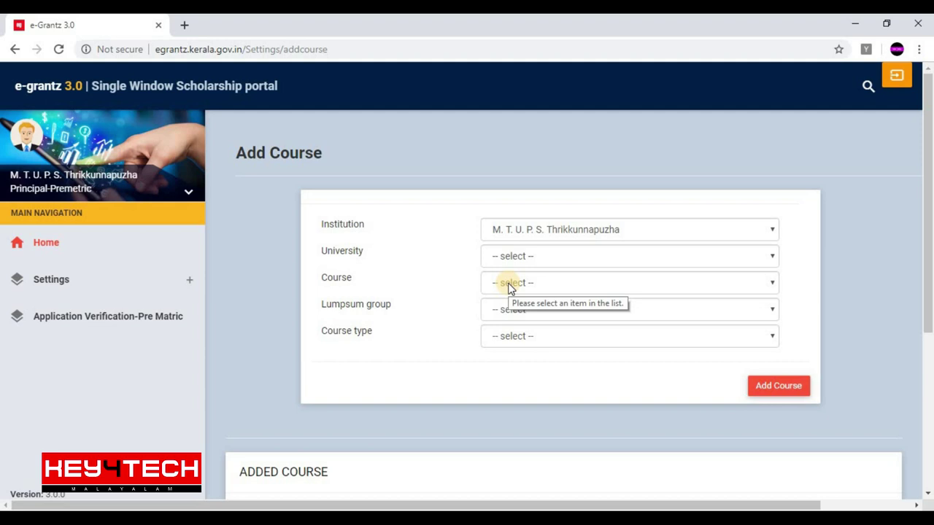
scroll(505, 293, down, 4)
scroll(504, 295, up, 4)
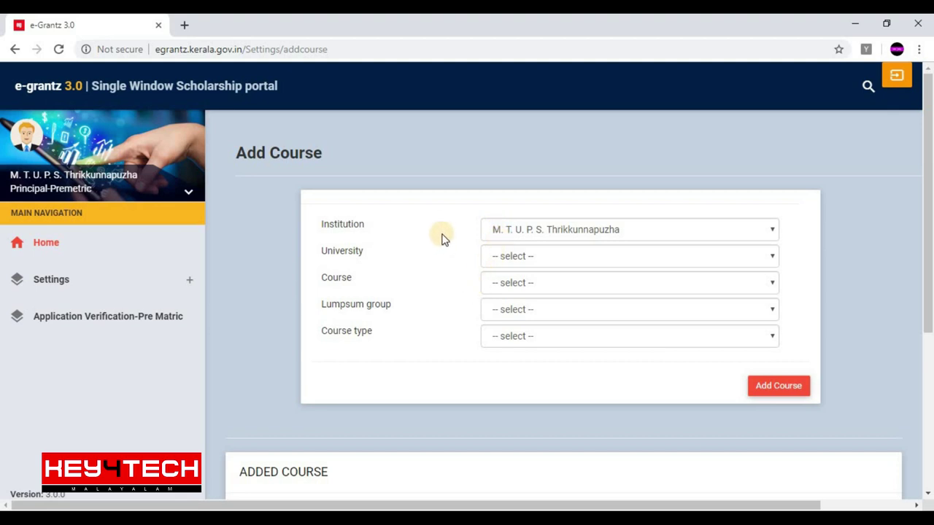
Set Course to Class 1, Lumpsum group to Pre-Matric Studies and Course type to Full Time.
click(502, 282)
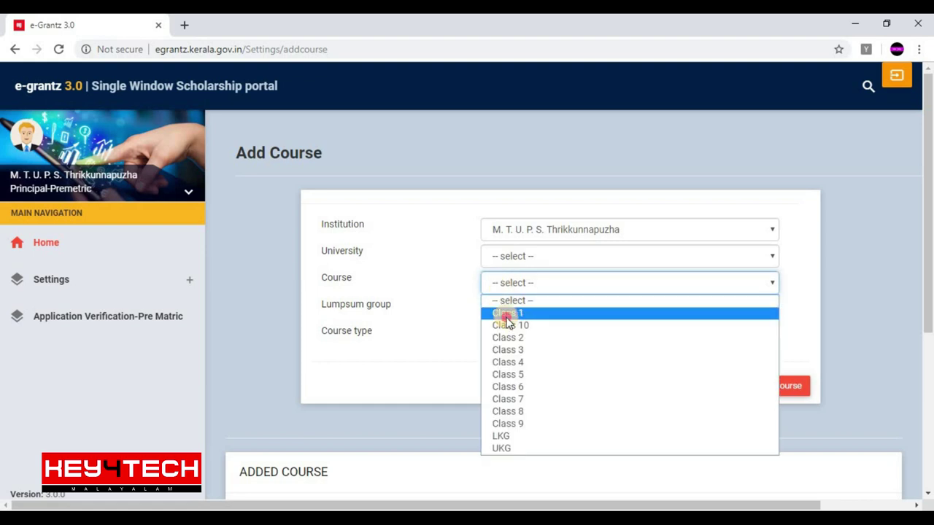
click(507, 314)
click(508, 313)
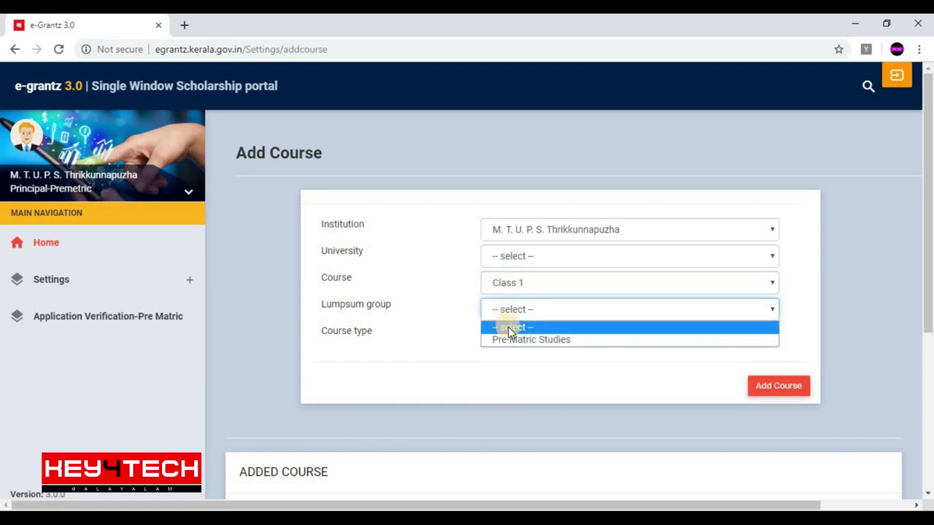
click(513, 340)
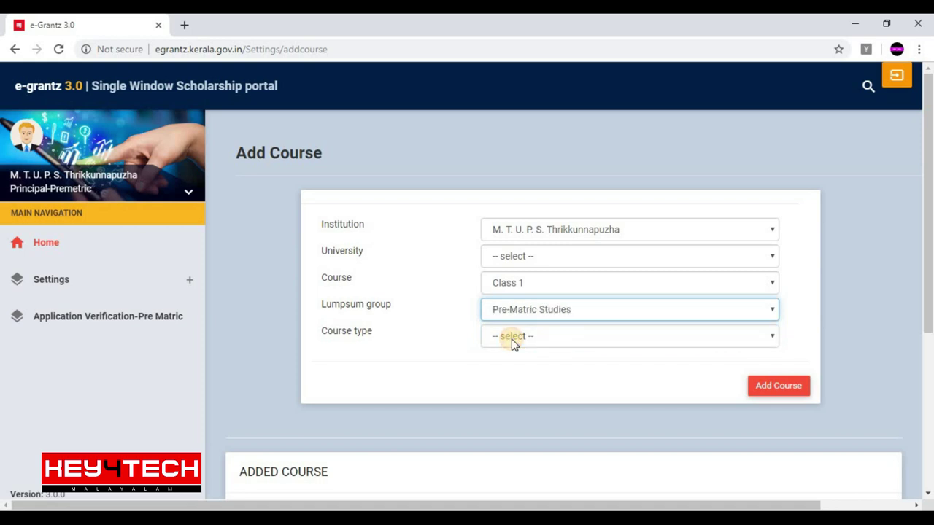
click(512, 340)
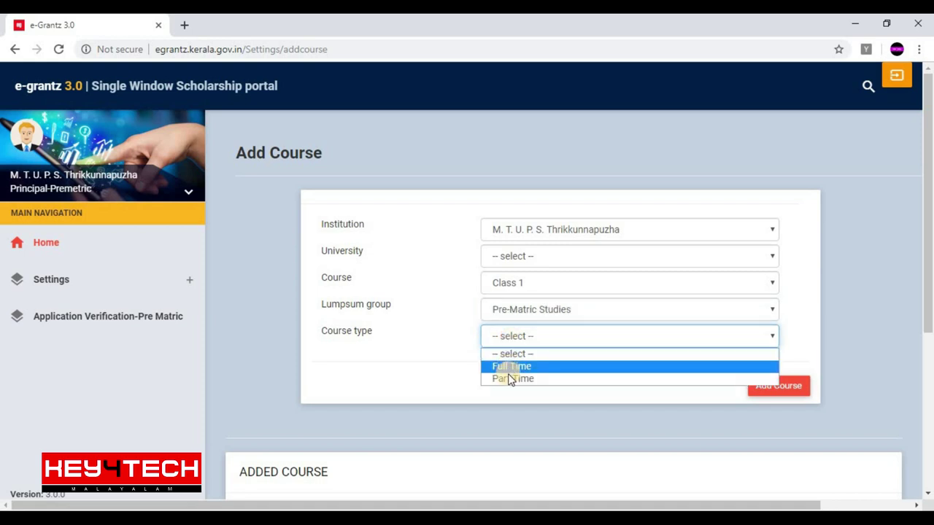
click(511, 367)
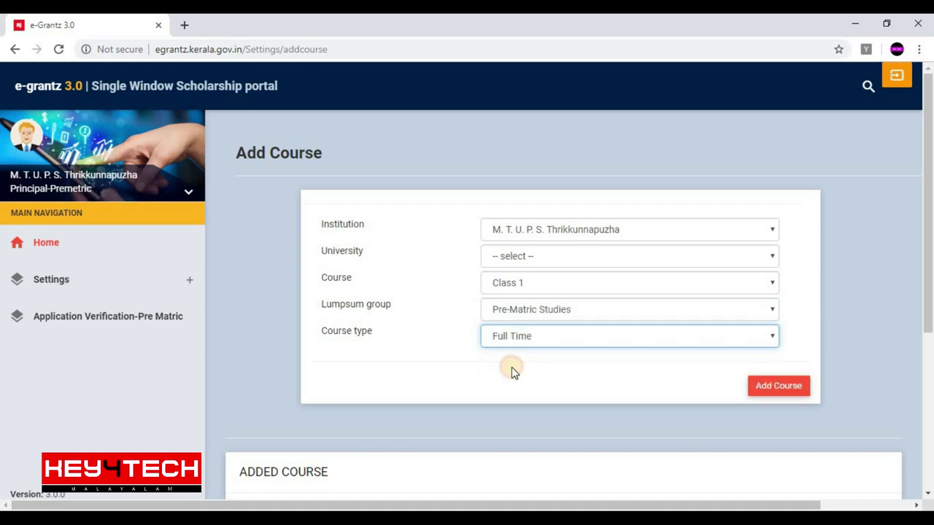
click(425, 346)
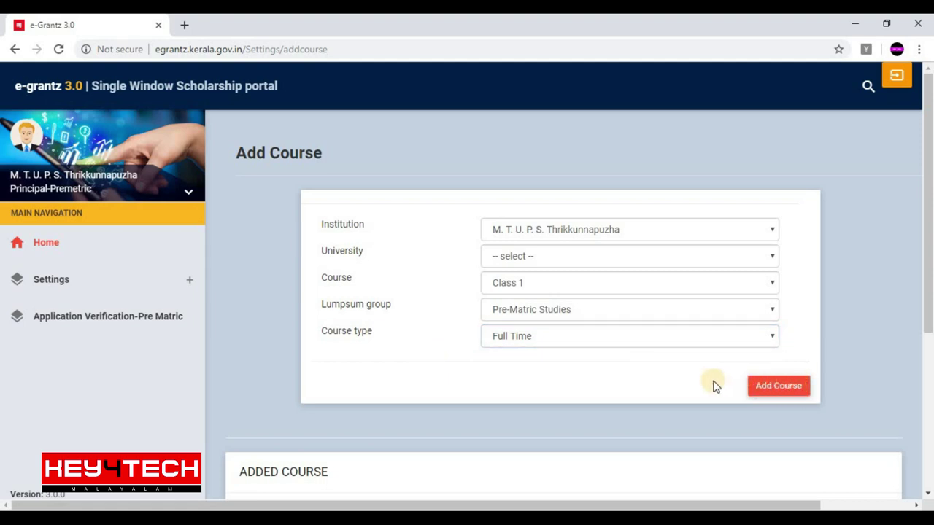
scroll(713, 385, down, 4)
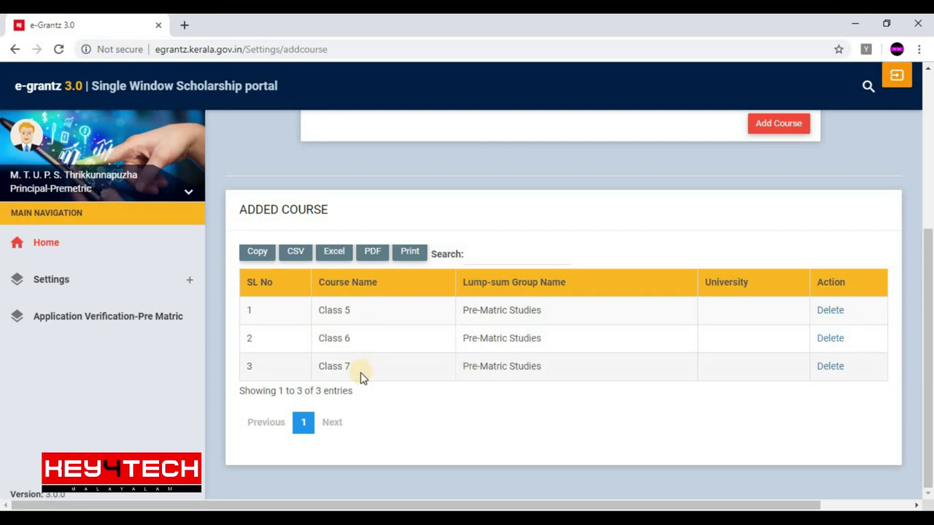
scroll(364, 375, up, 2)
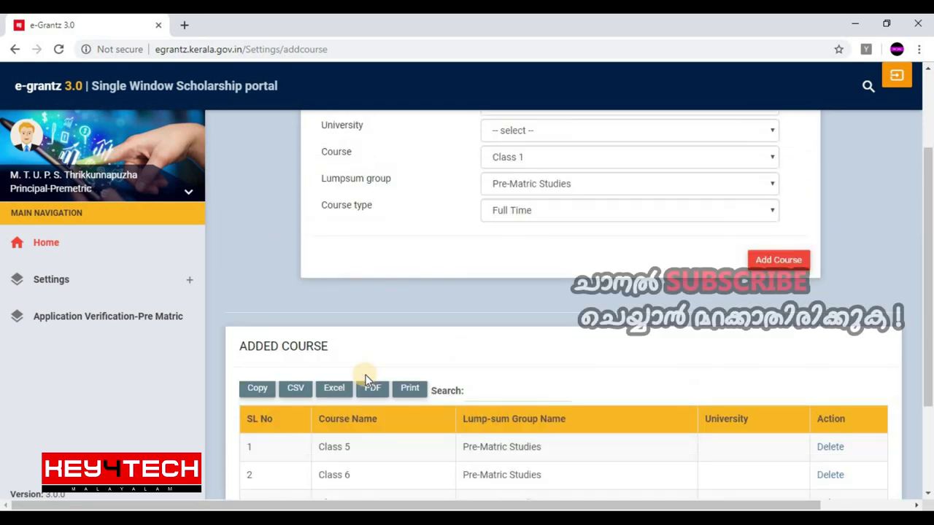
scroll(459, 354, up, 2)
scroll(476, 398, down, 3)
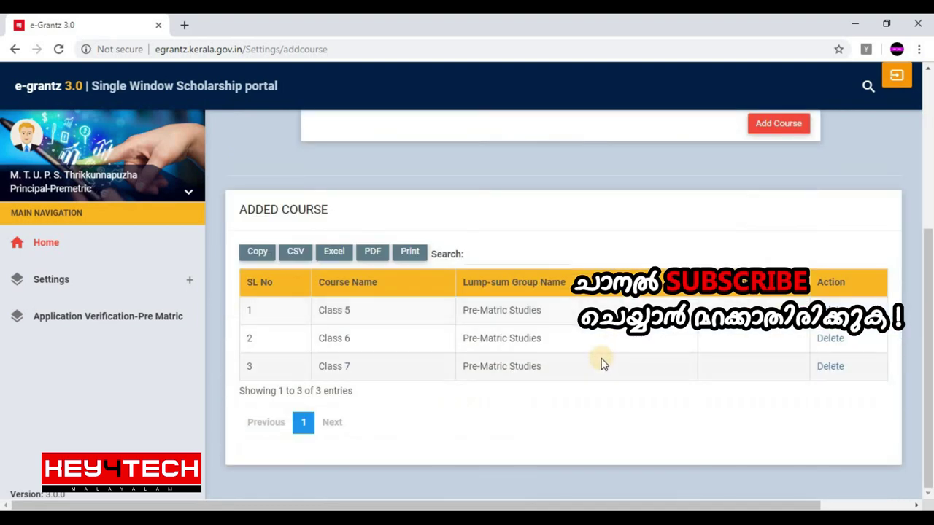
scroll(595, 330, up, 3)
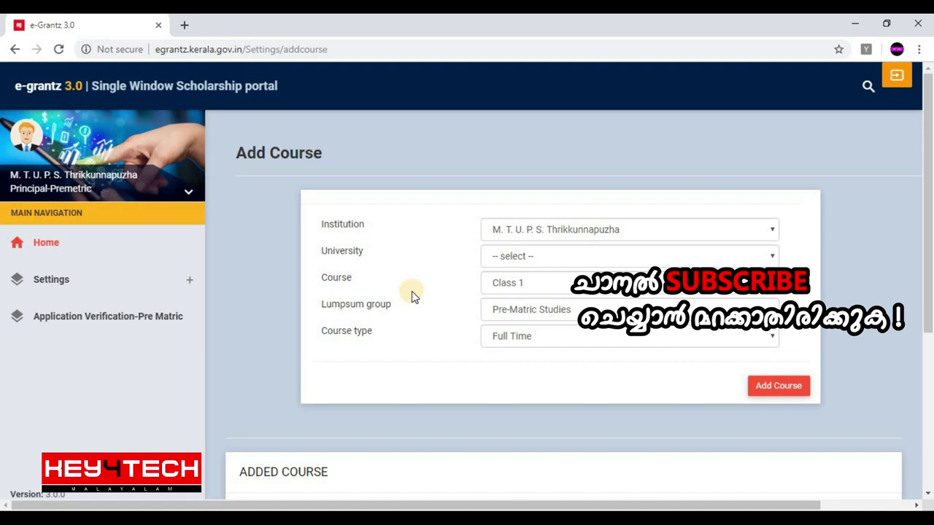
scroll(412, 295, down, 3)
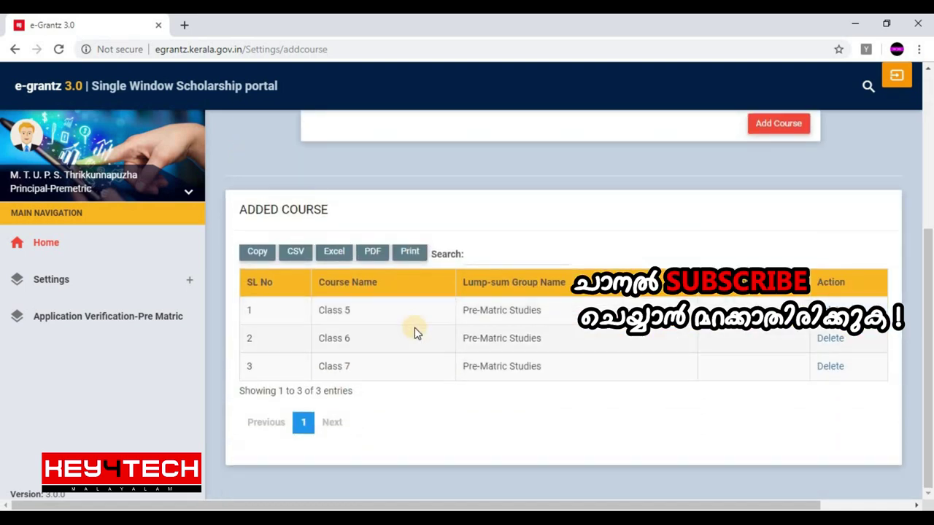
scroll(414, 331, up, 2)
scroll(415, 331, up, 2)
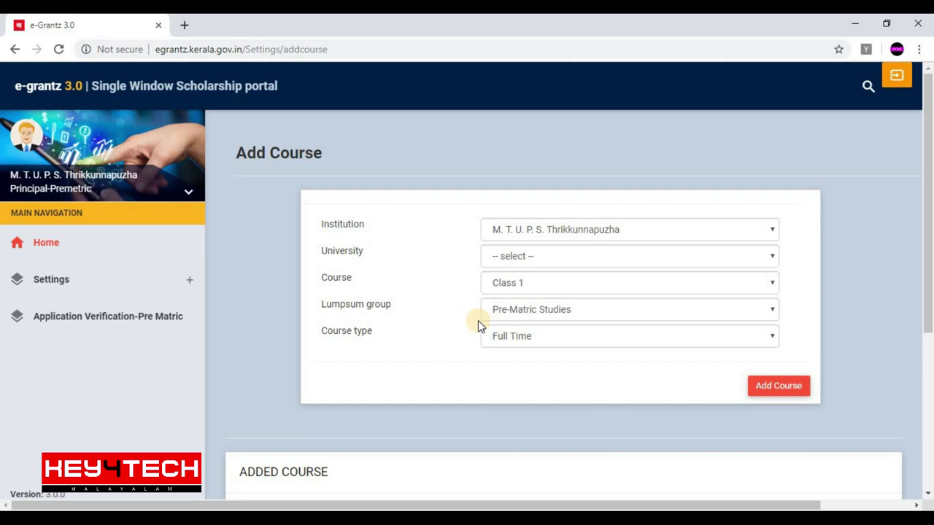
scroll(392, 367, down, 3)
scroll(392, 367, up, 3)
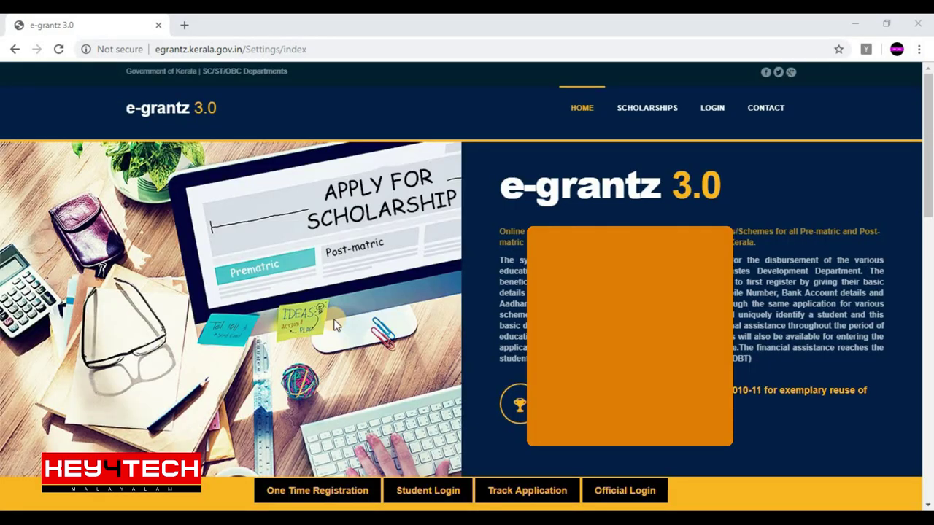
Sign in with the clerk account through the public page's LOGIN form.
scroll(348, 299, down, 3)
scroll(348, 299, up, 3)
scroll(348, 300, down, 5)
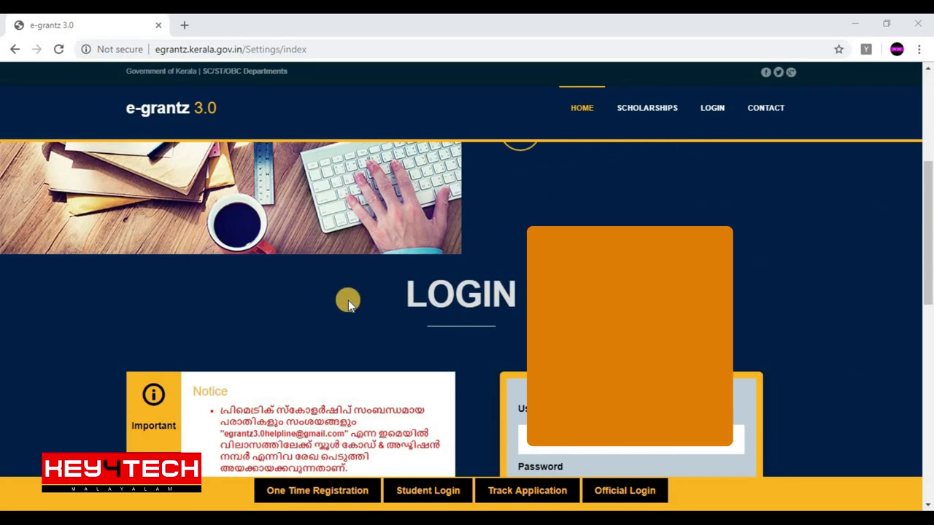
scroll(348, 300, down, 1)
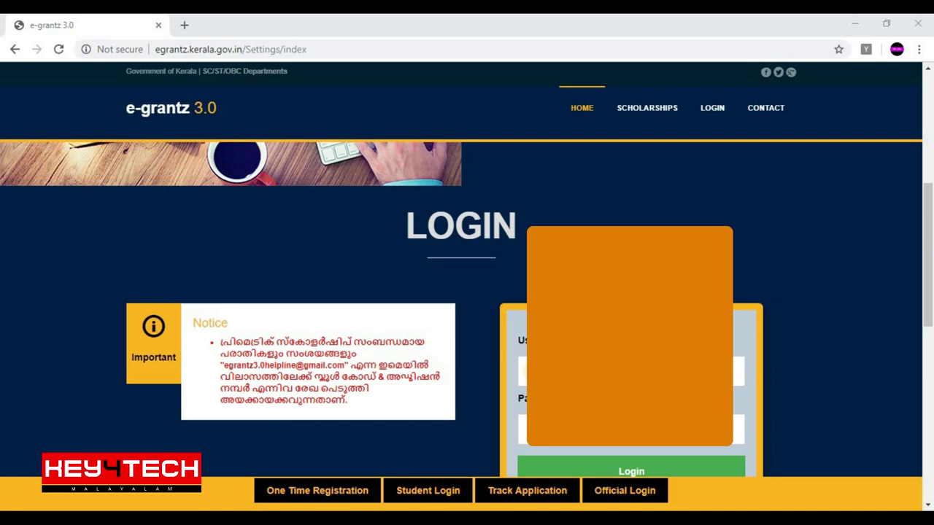
click(738, 372)
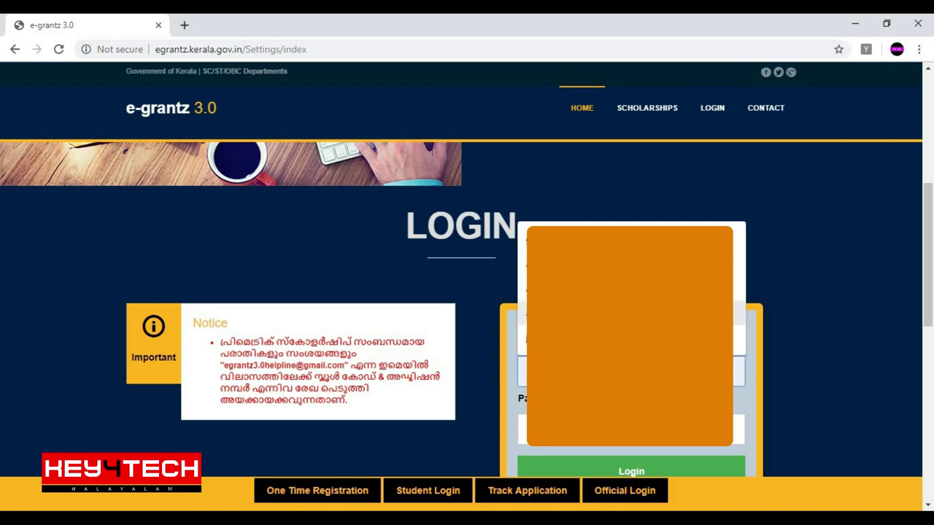
key(Escape)
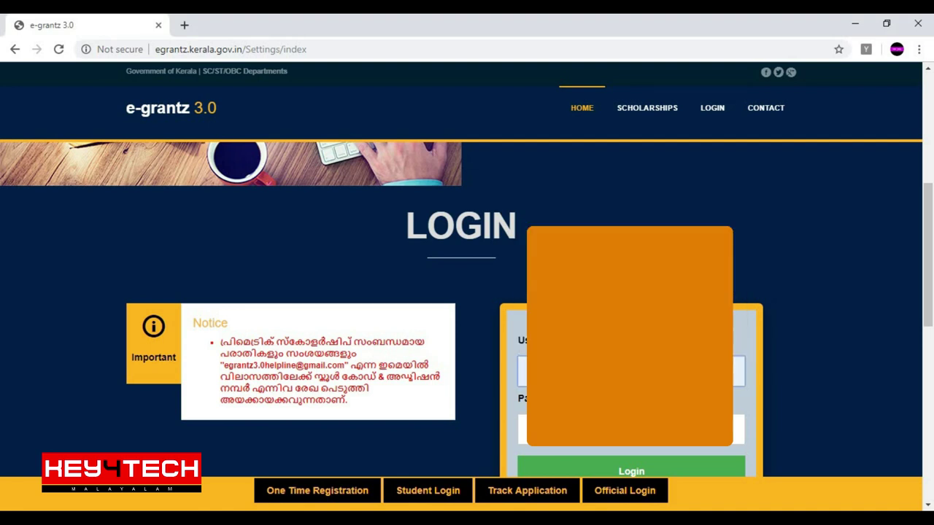
text(s)
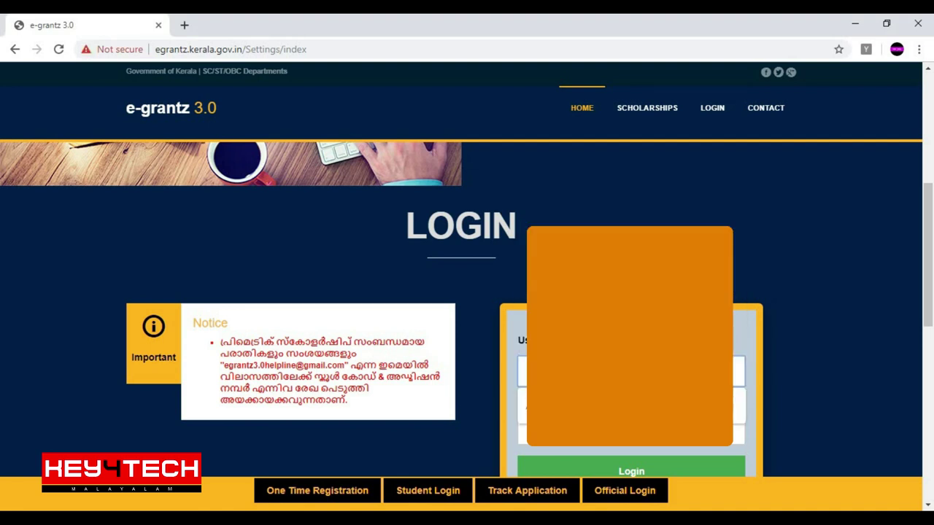
key(Return)
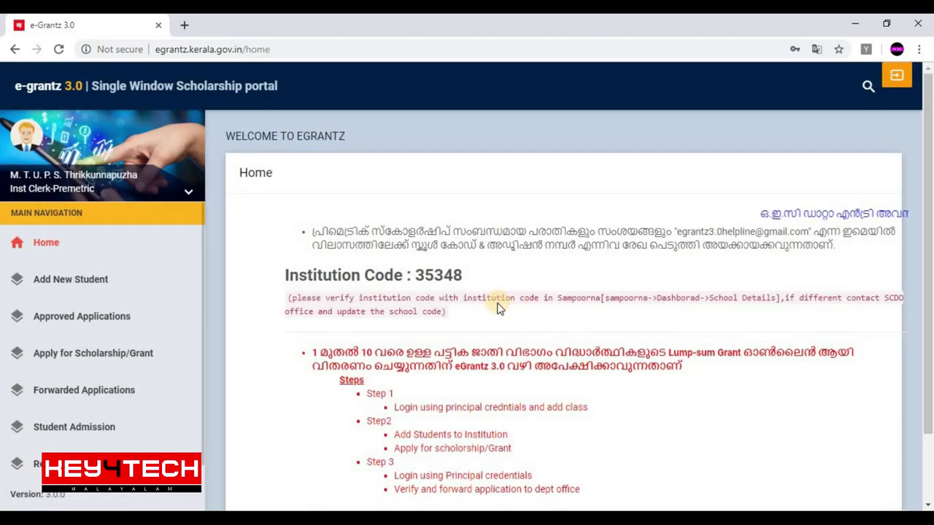
Choose Add New Student from the clerk Home page's navigation.
scroll(503, 306, down, 2)
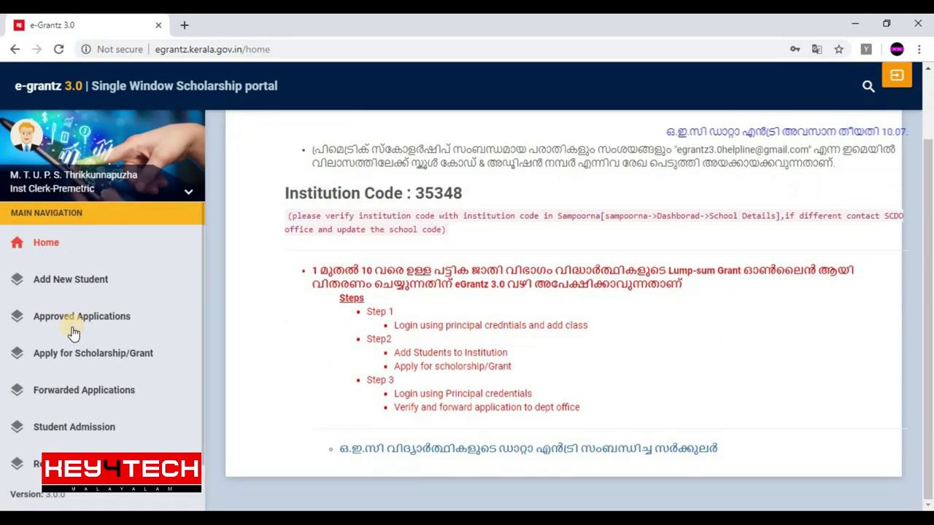
scroll(420, 259, up, 2)
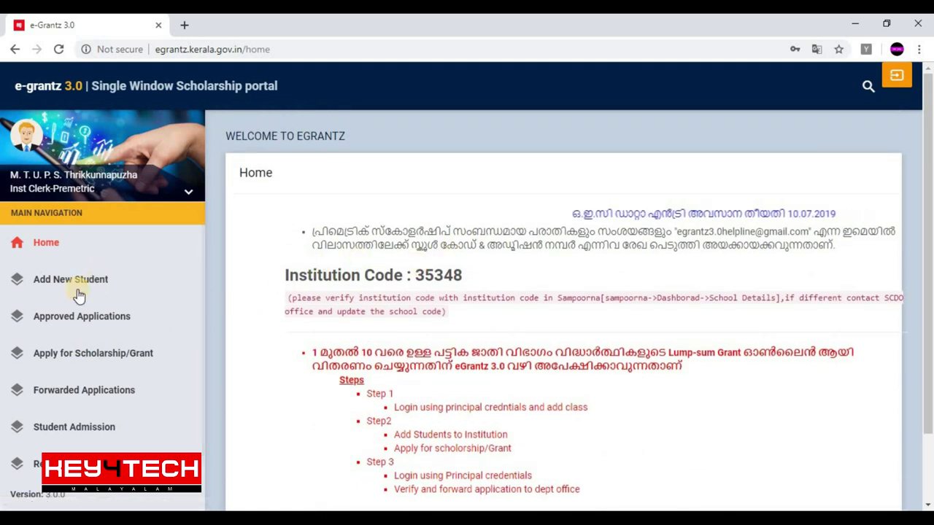
scroll(96, 342, down, 2)
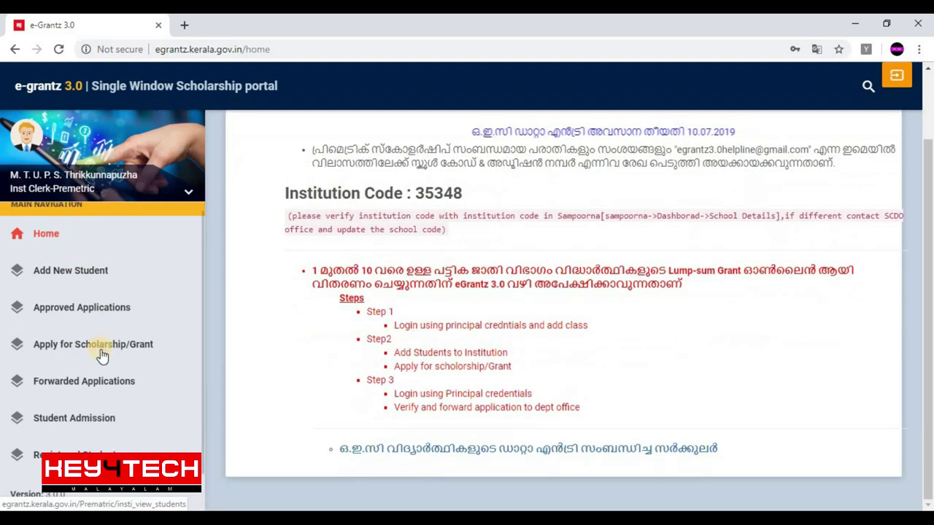
scroll(383, 357, up, 2)
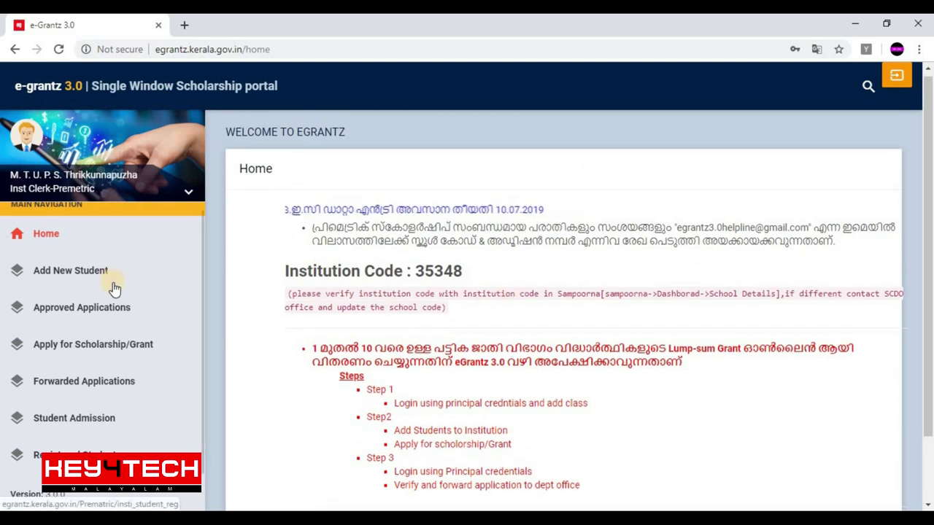
scroll(229, 334, down, 2)
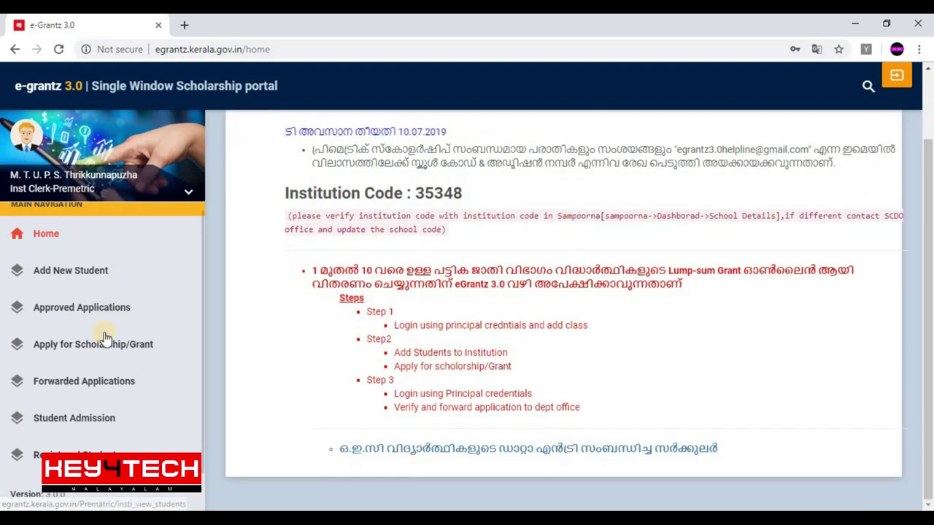
scroll(104, 333, up, 2)
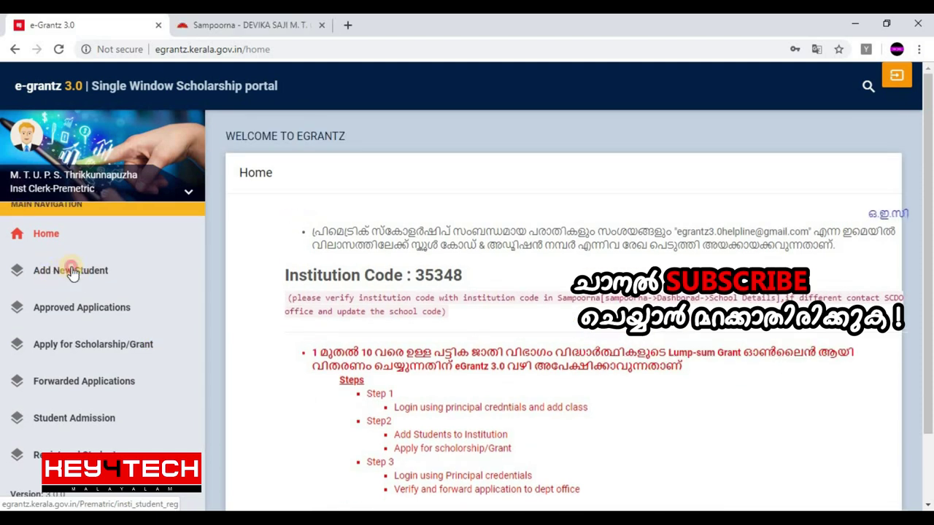
click(72, 271)
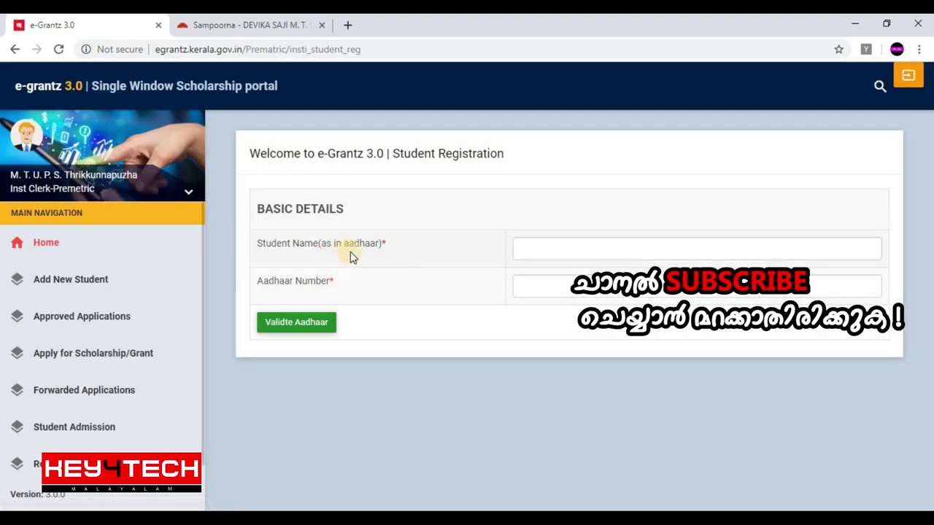
Enter the student's name and Aadhaar number, validate the Aadhaar, and fill in the admission number.
click(530, 248)
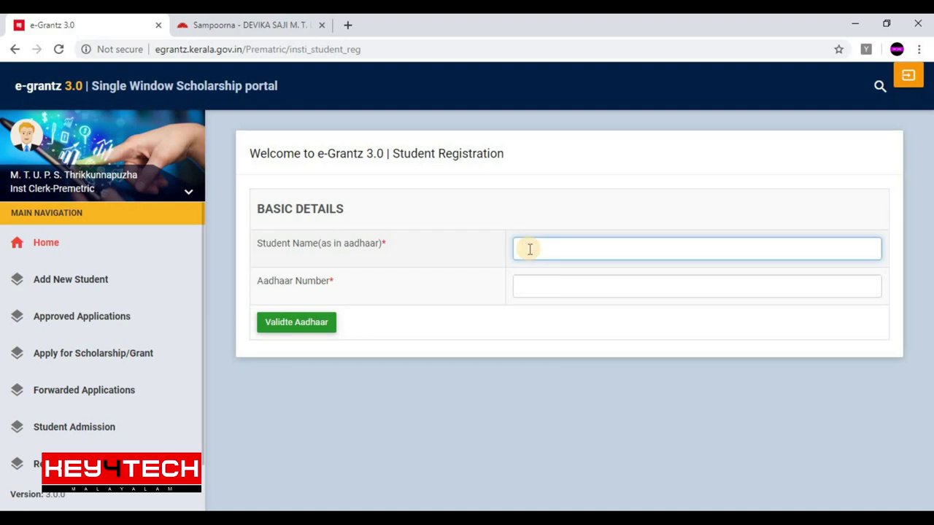
text(devik)
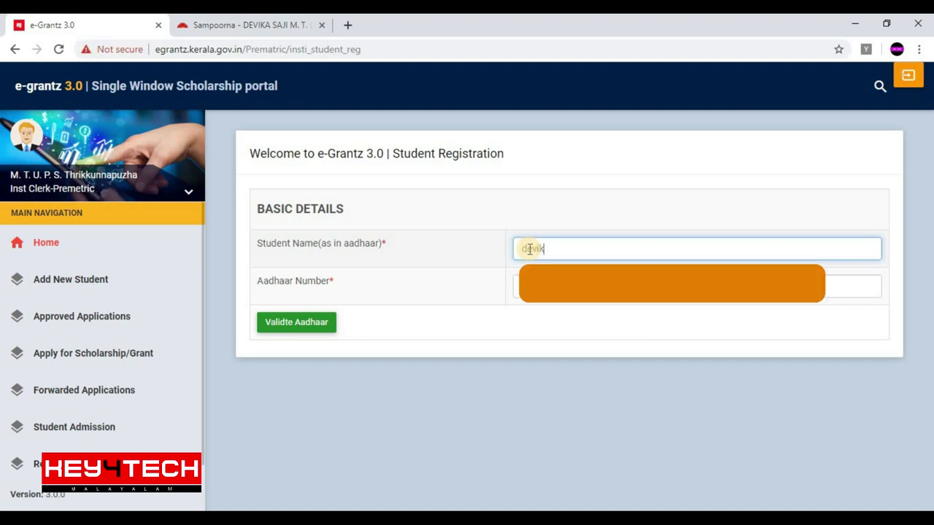
key(Tab)
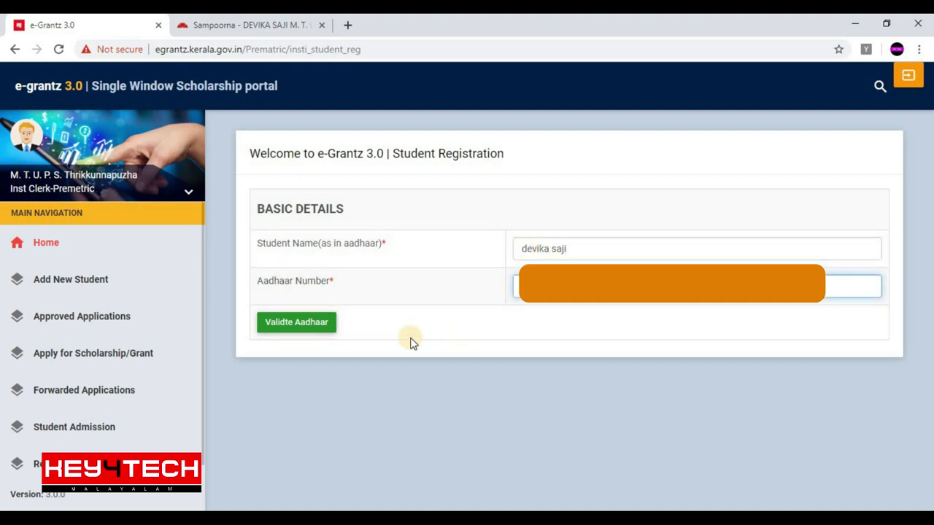
click(311, 327)
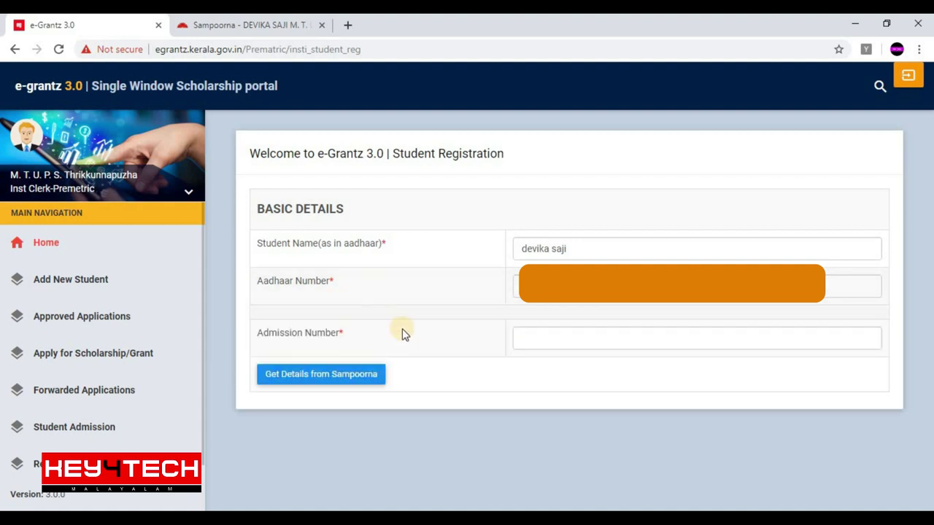
click(539, 340)
text(7765)
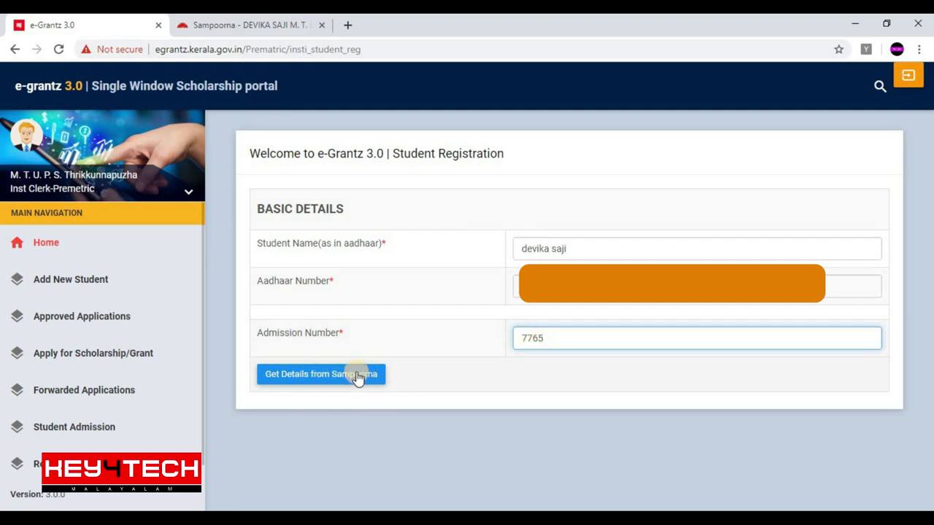
Fetch the student's details from Sampoorna and choose the student's category and caste.
click(357, 375)
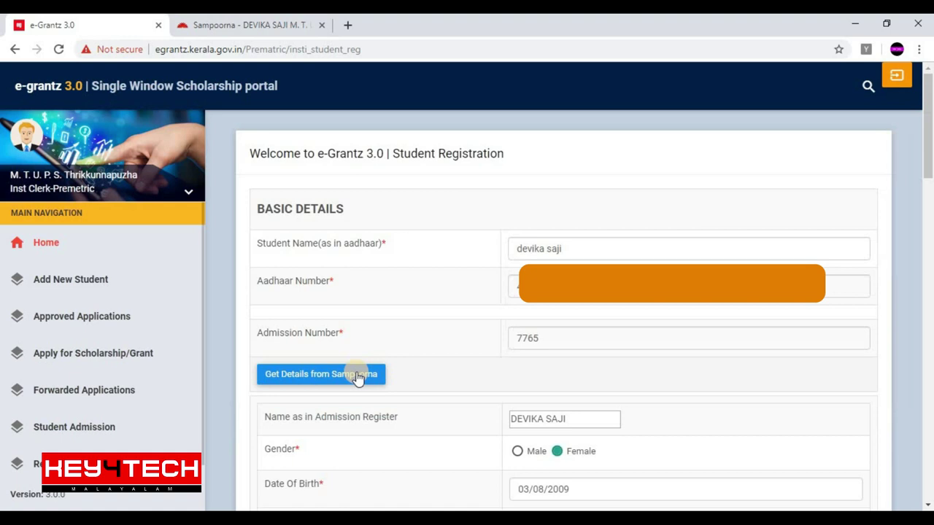
scroll(357, 377, down, 4)
scroll(454, 360, up, 2)
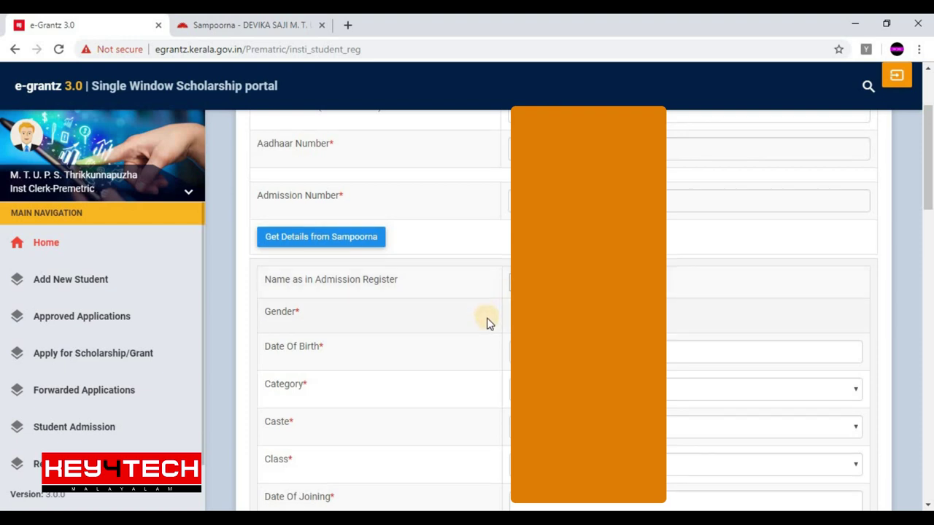
scroll(487, 322, down, 1)
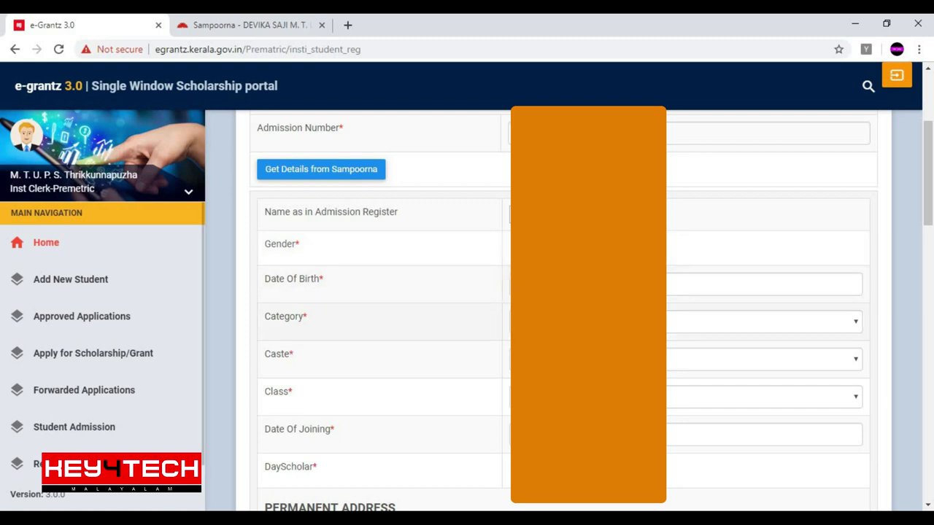
click(588, 322)
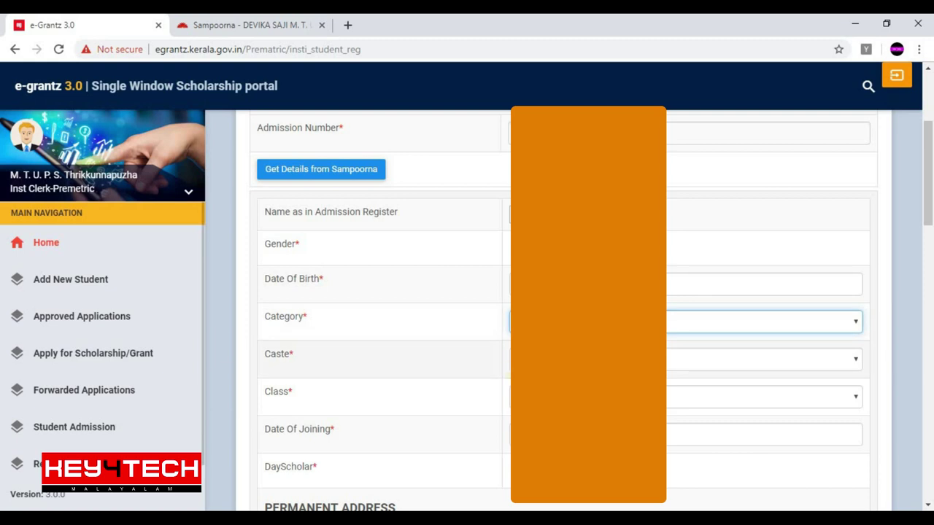
click(509, 360)
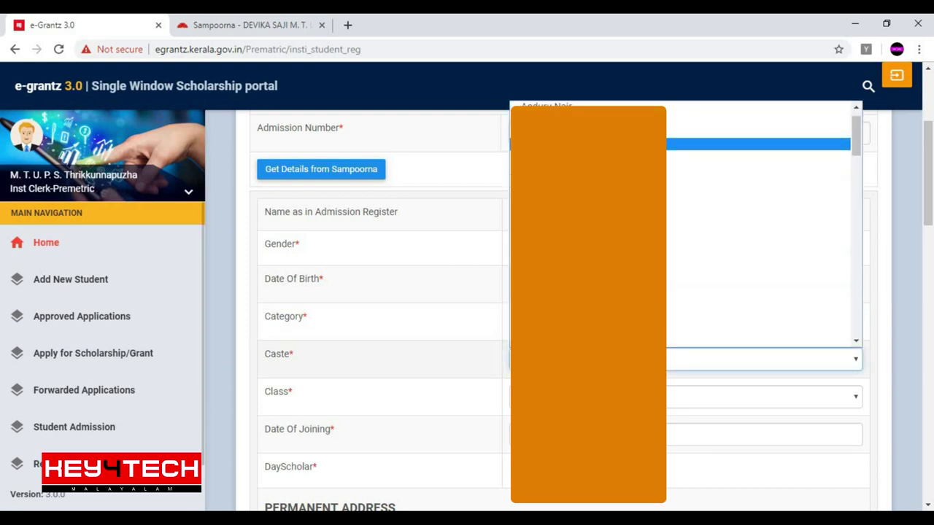
click(554, 124)
Tick 'Same as permanent address' so the present address matches.
scroll(477, 365, down, 1)
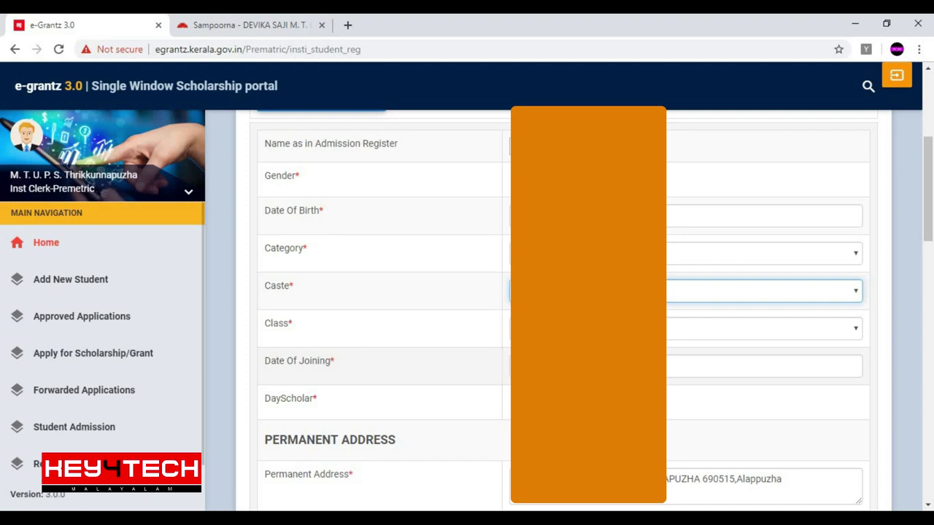
scroll(503, 365, down, 1)
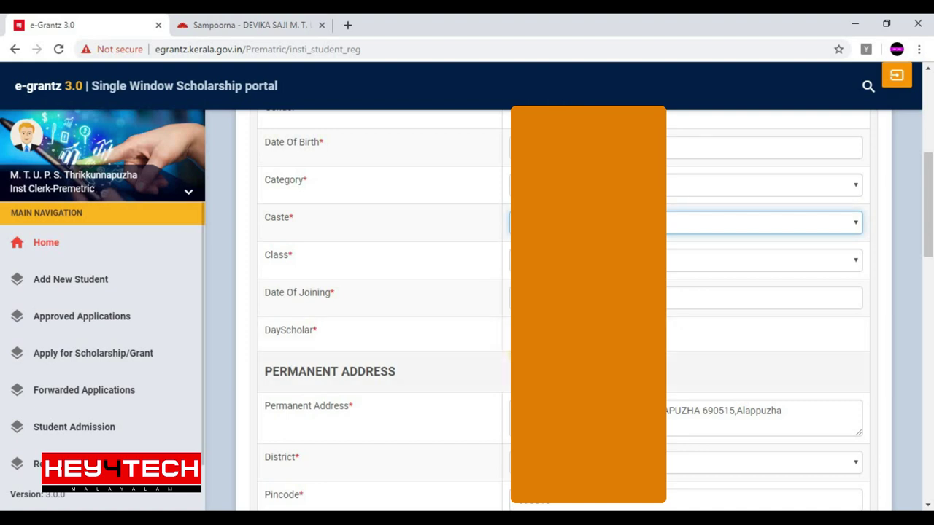
scroll(379, 284, down, 2)
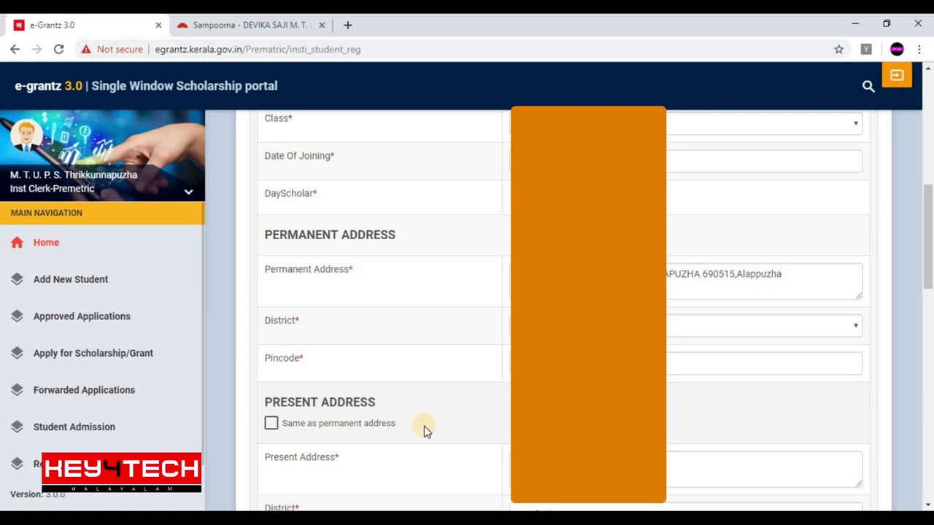
scroll(425, 431, down, 1)
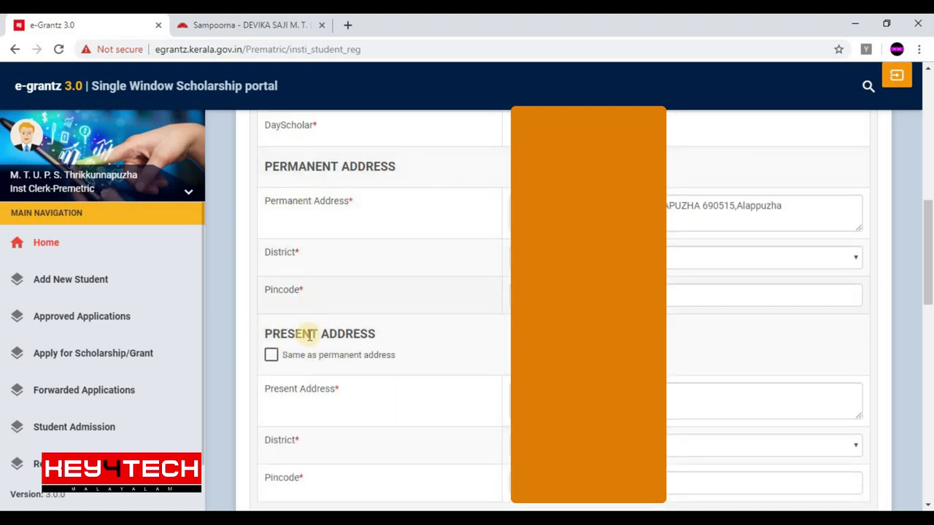
click(270, 356)
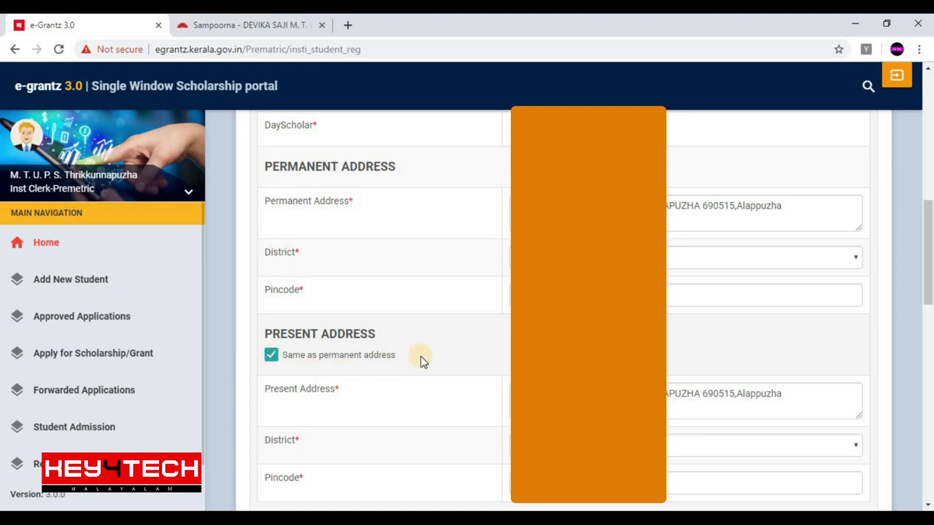
Choose the father's category and caste, then move down to Bank Details.
scroll(420, 358, down, 4)
scroll(408, 320, down, 1)
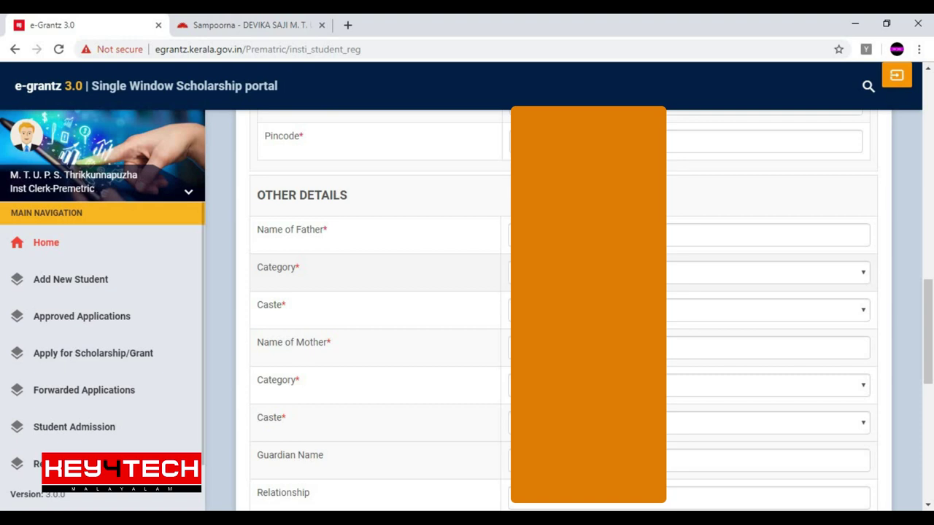
click(671, 272)
key(Down)
key(Down)
key(Return)
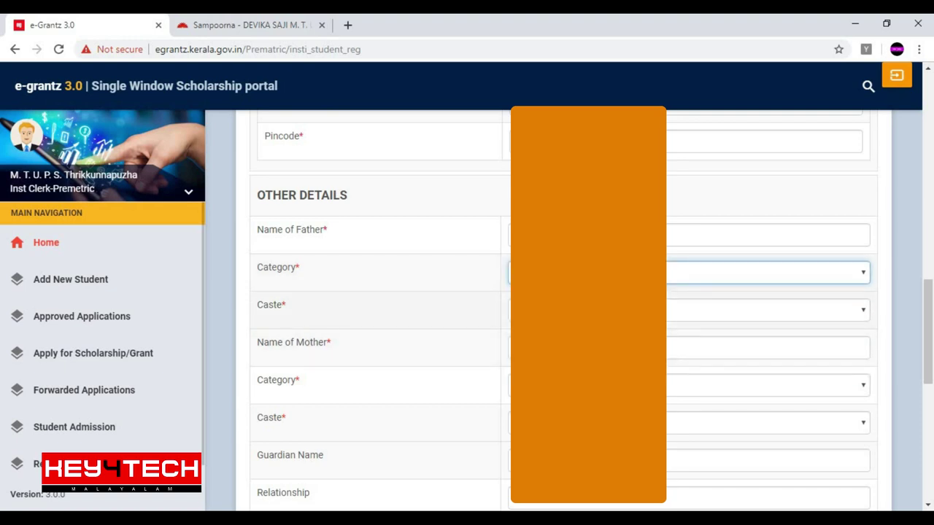
click(620, 310)
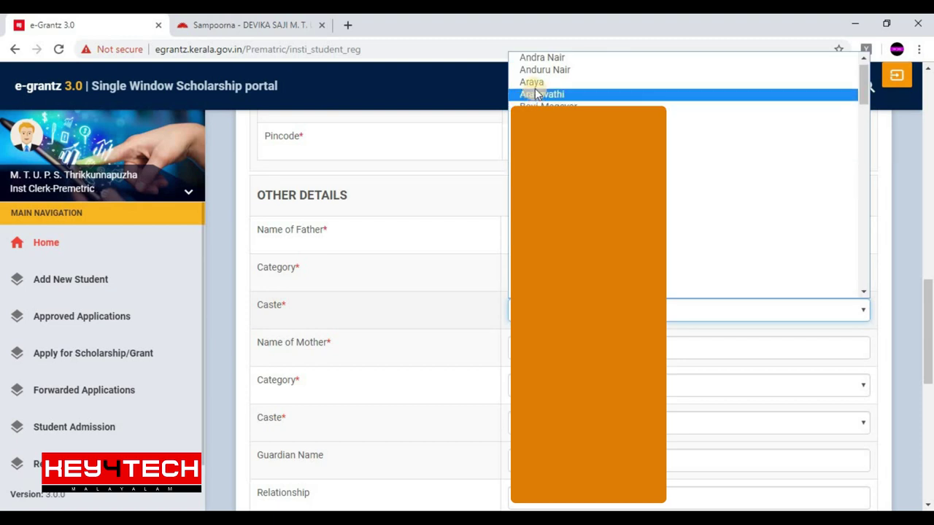
click(532, 83)
scroll(480, 315, down, 1)
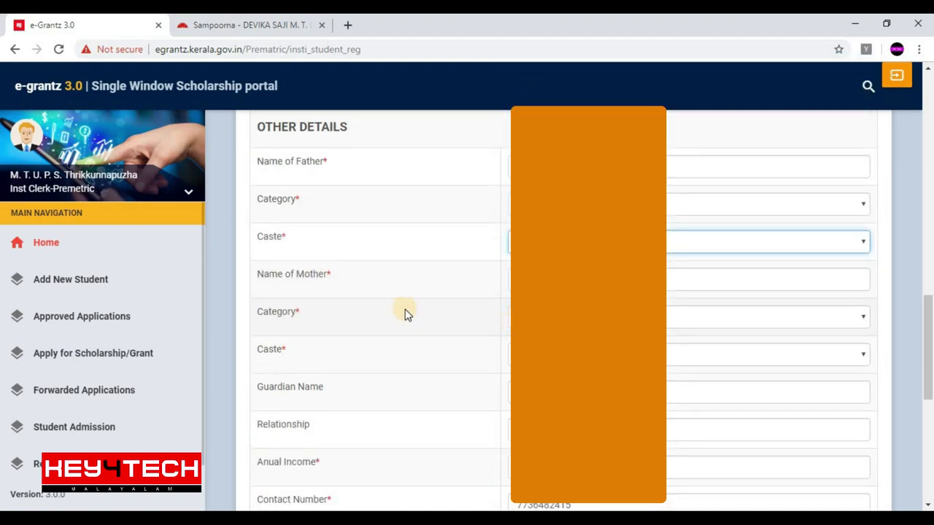
scroll(480, 315, down, 1)
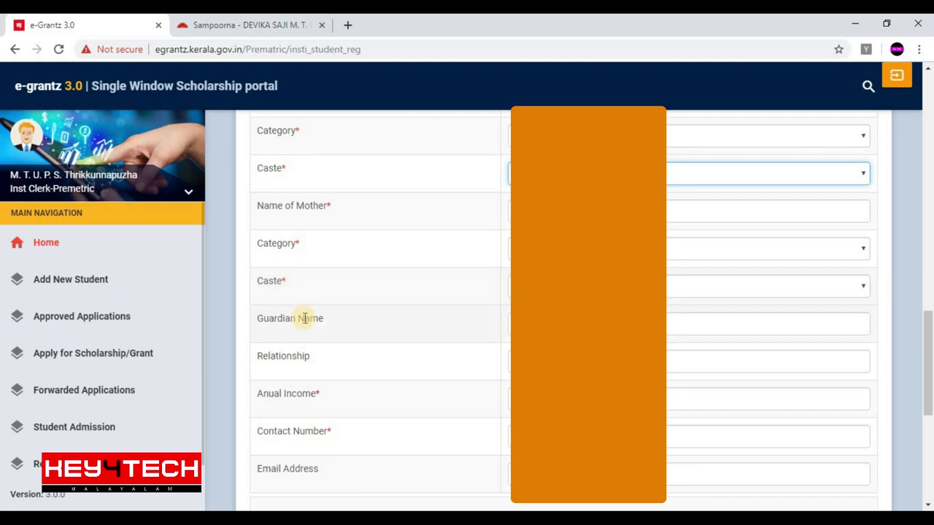
scroll(452, 353, down, 1)
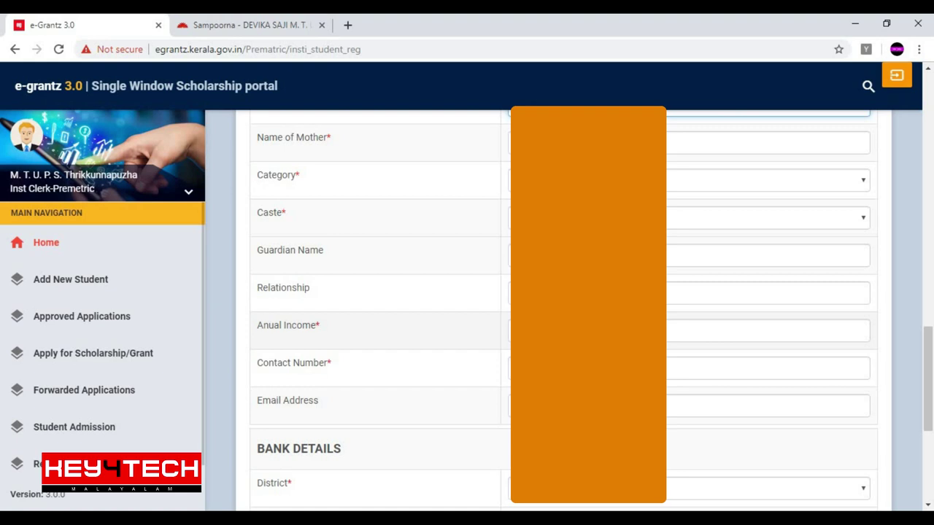
scroll(379, 311, down, 1)
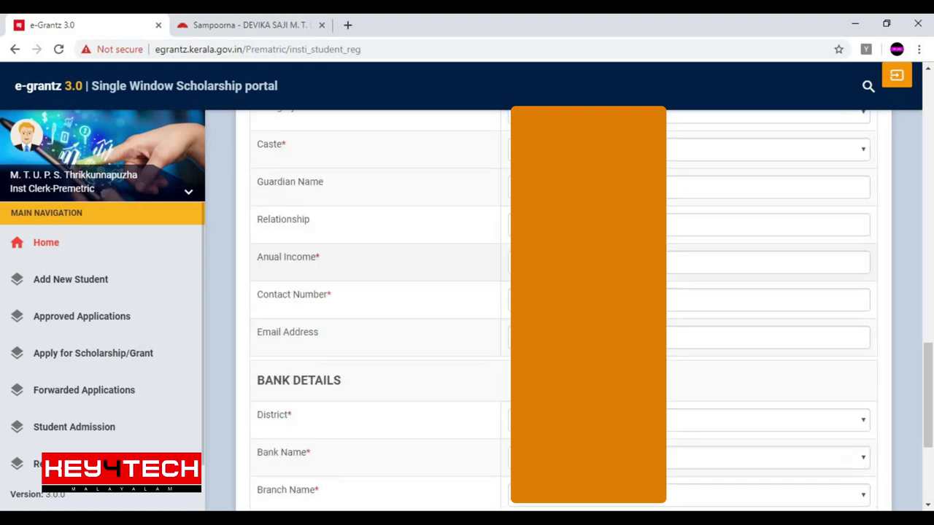
scroll(503, 328, down, 2)
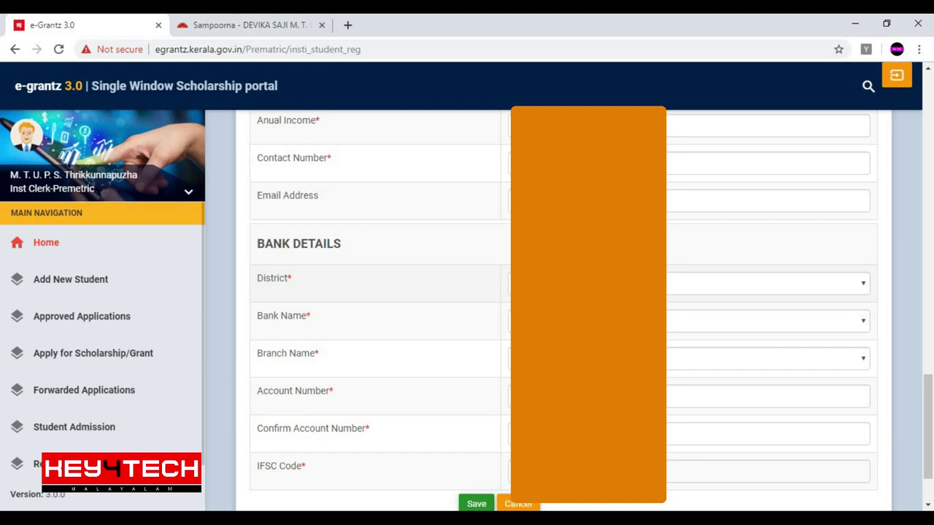
Set the bank district to Alappuzha and pick Oriental Bank of Commerce as the bank.
click(588, 283)
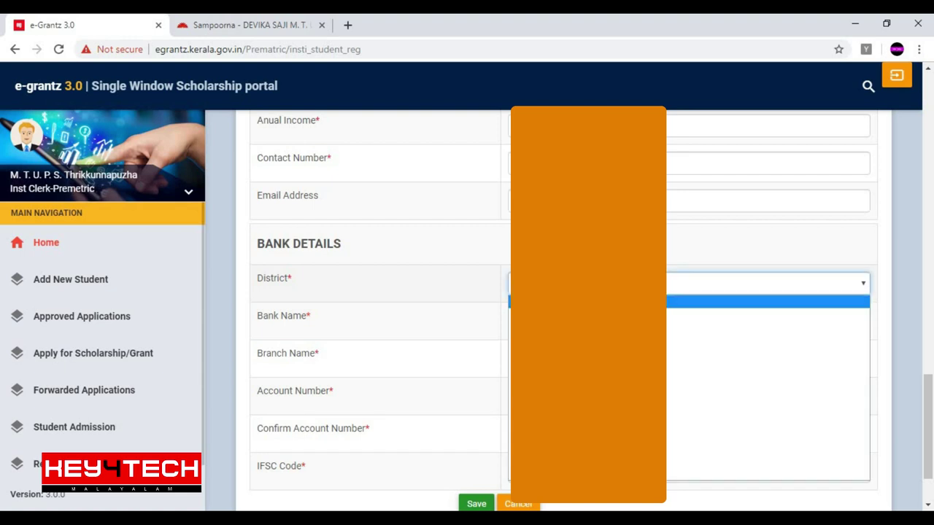
click(588, 350)
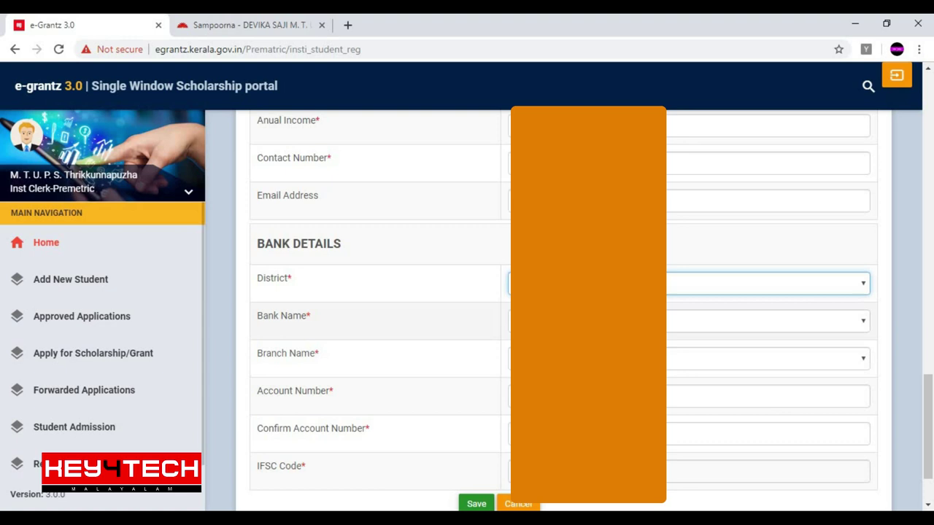
click(587, 321)
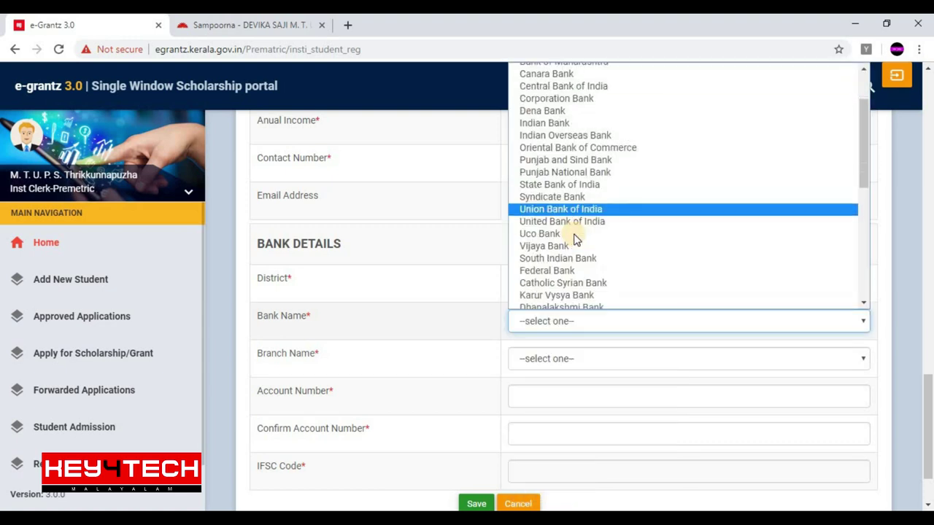
scroll(574, 241, down, 10)
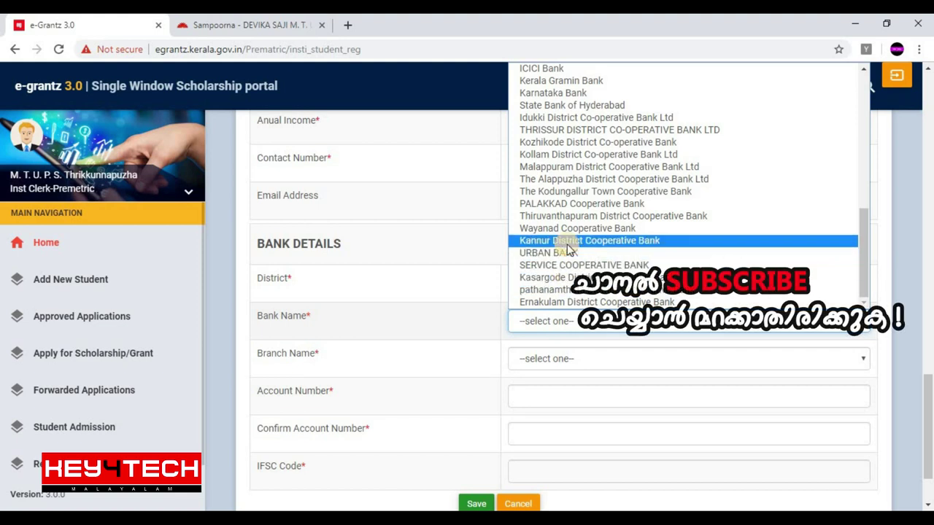
scroll(568, 244, up, 2)
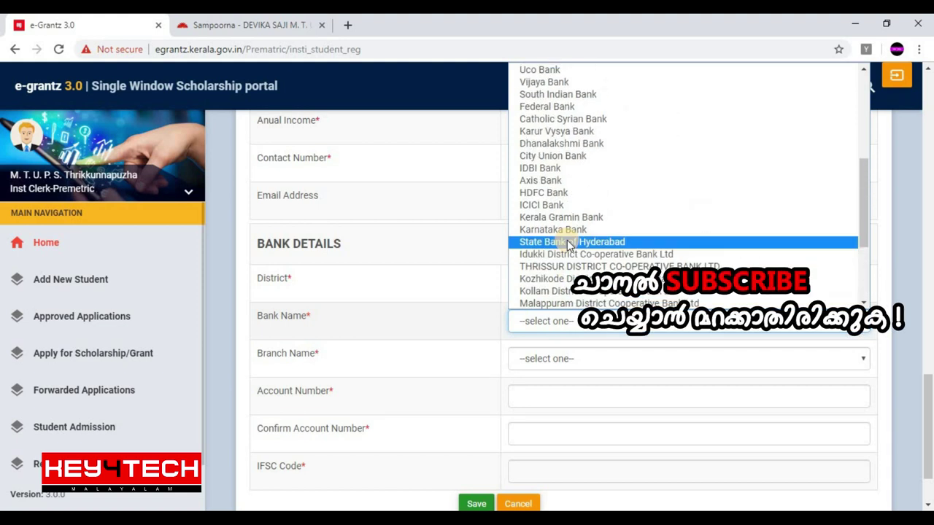
scroll(568, 244, up, 2)
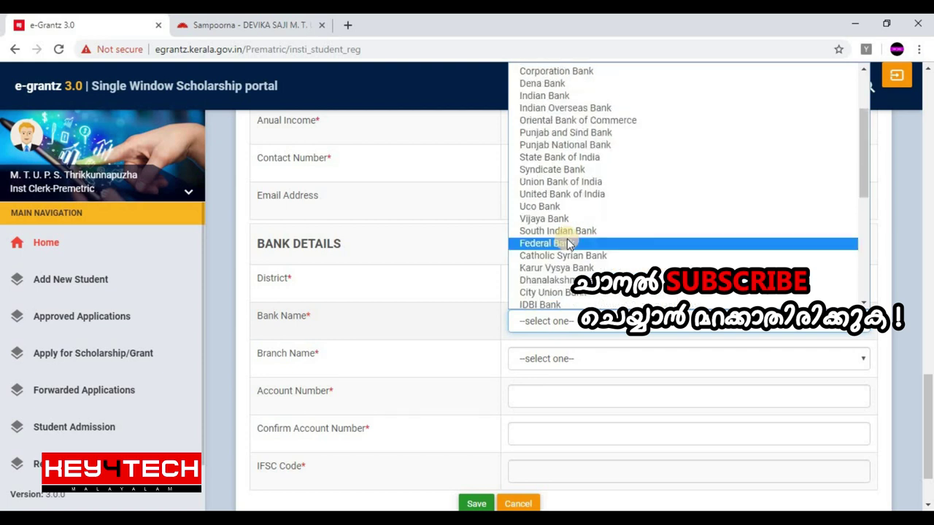
scroll(568, 234, up, 2)
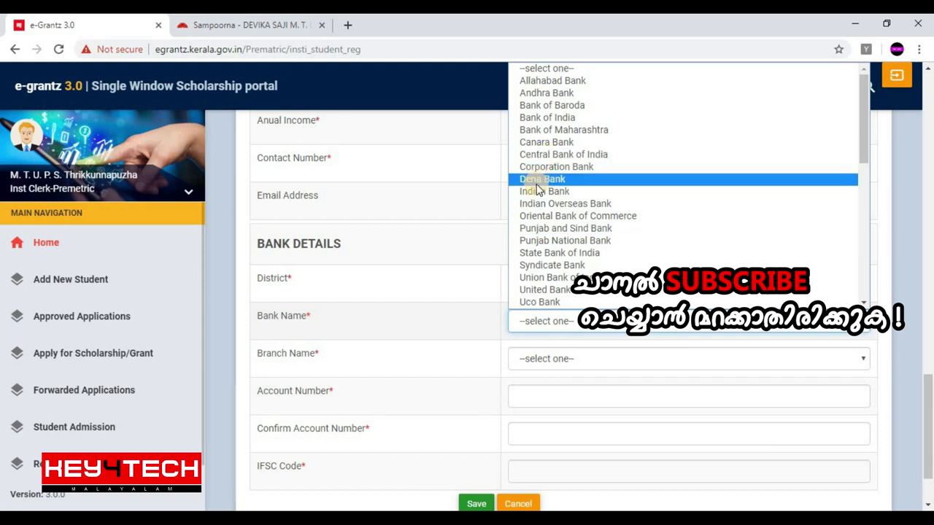
click(534, 216)
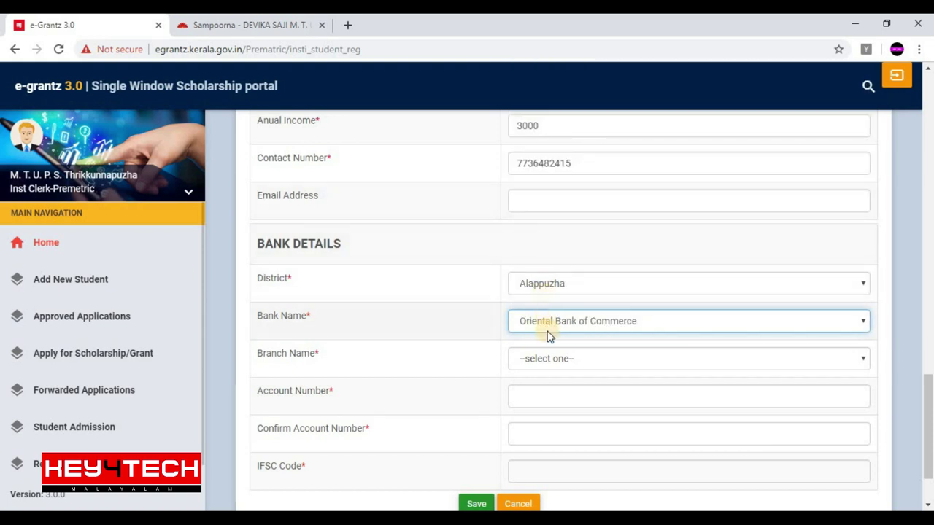
Change the bank to State Bank of India, branch BHARANICAVU - FORMER SBT, with IFSC SBIN0071067 filled in.
scroll(536, 328, down, 1)
click(528, 290)
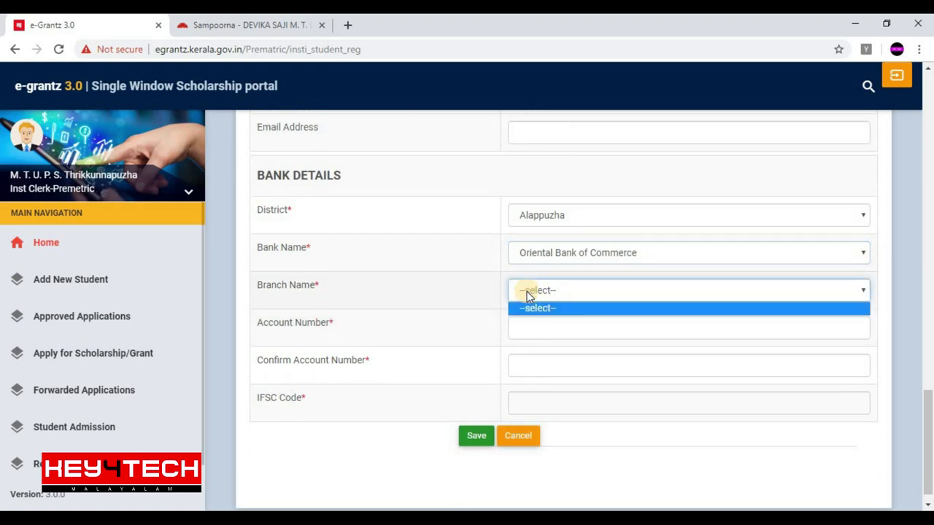
click(527, 293)
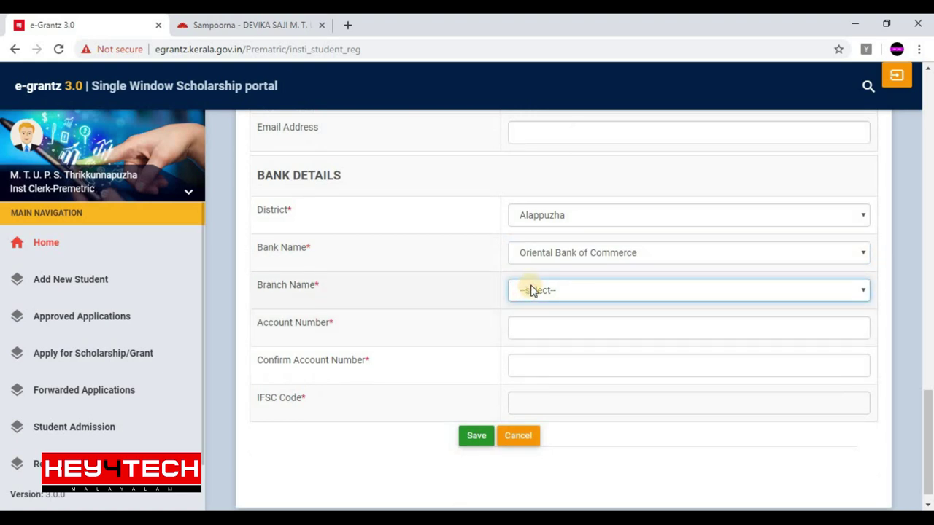
click(531, 295)
click(540, 270)
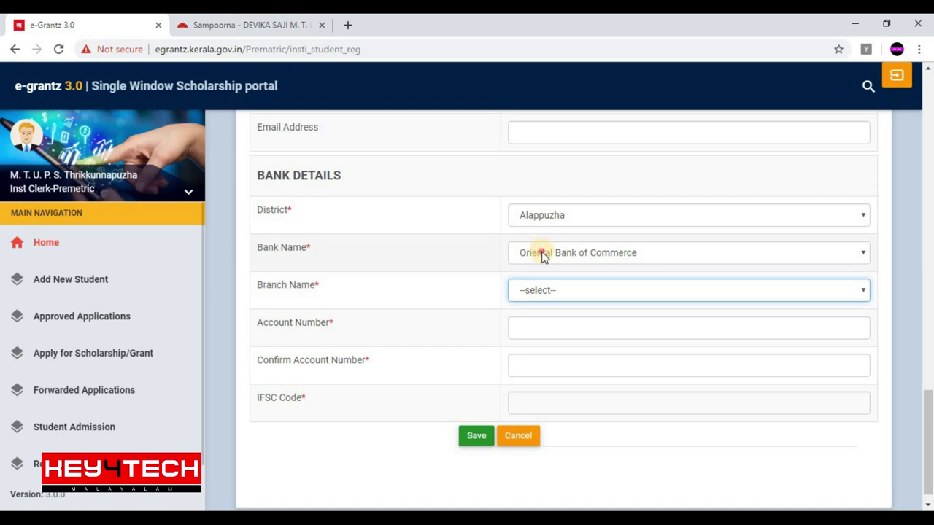
click(540, 255)
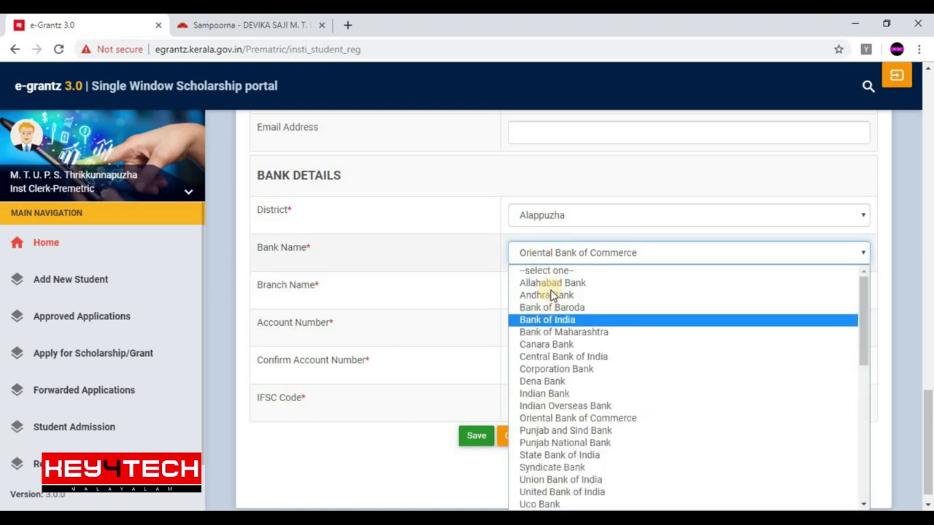
scroll(583, 350, down, 4)
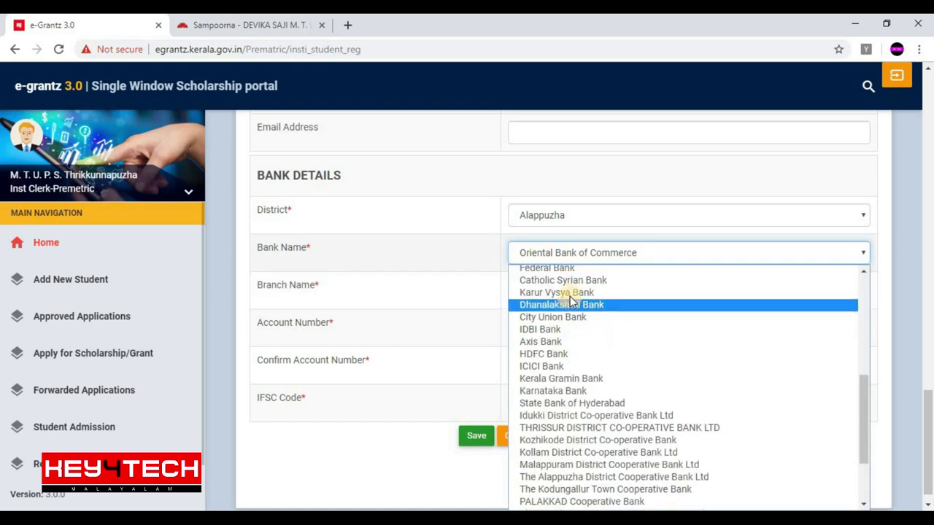
scroll(562, 321, up, 4)
click(540, 316)
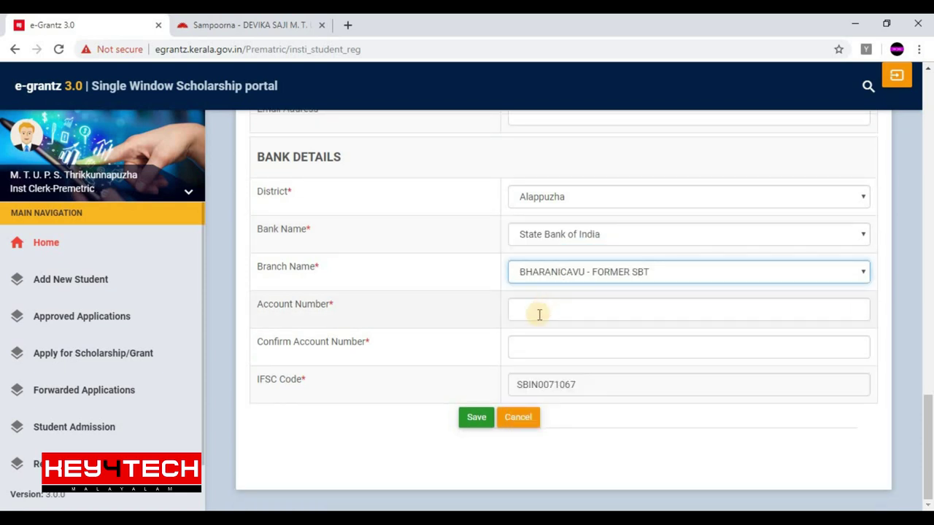
click(537, 313)
click(533, 344)
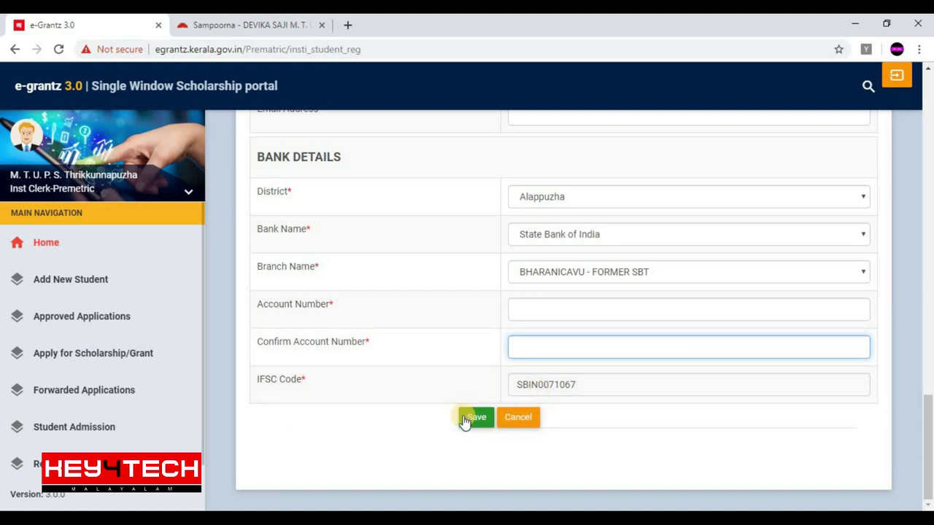
Scroll through the form to review the Other Details and Bank Details sections.
scroll(457, 333, up, 8)
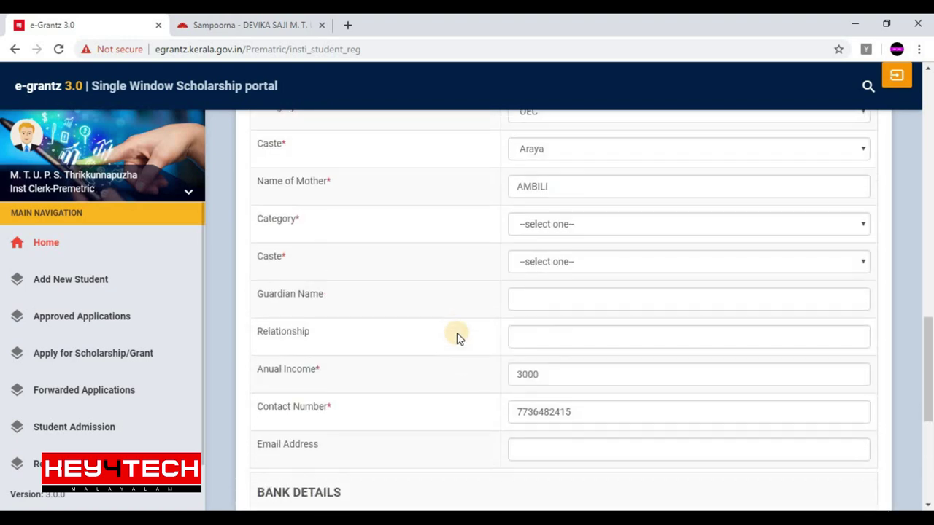
scroll(457, 334, up, 2)
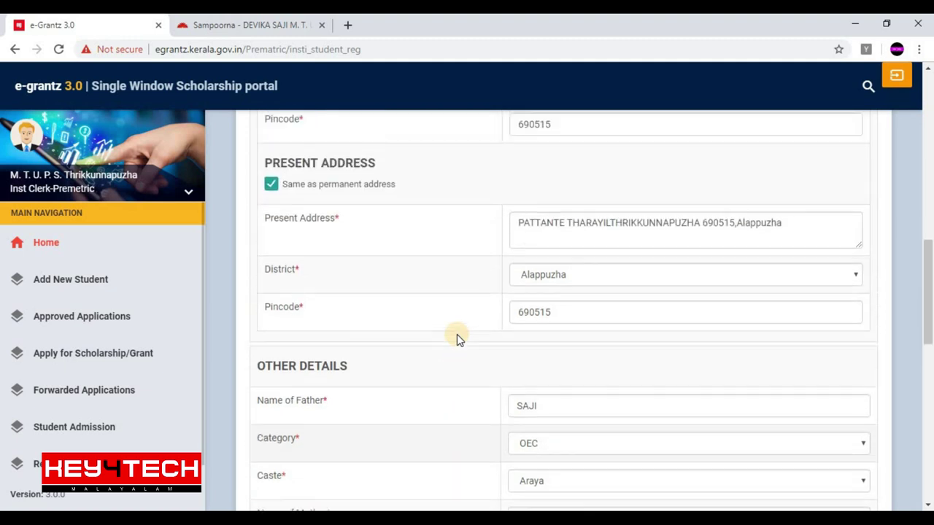
scroll(457, 334, down, 4)
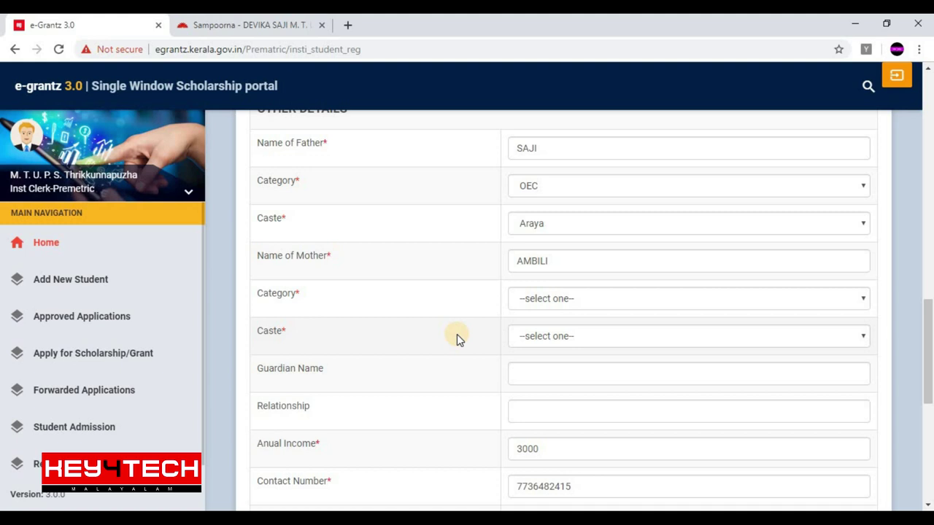
scroll(457, 334, down, 5)
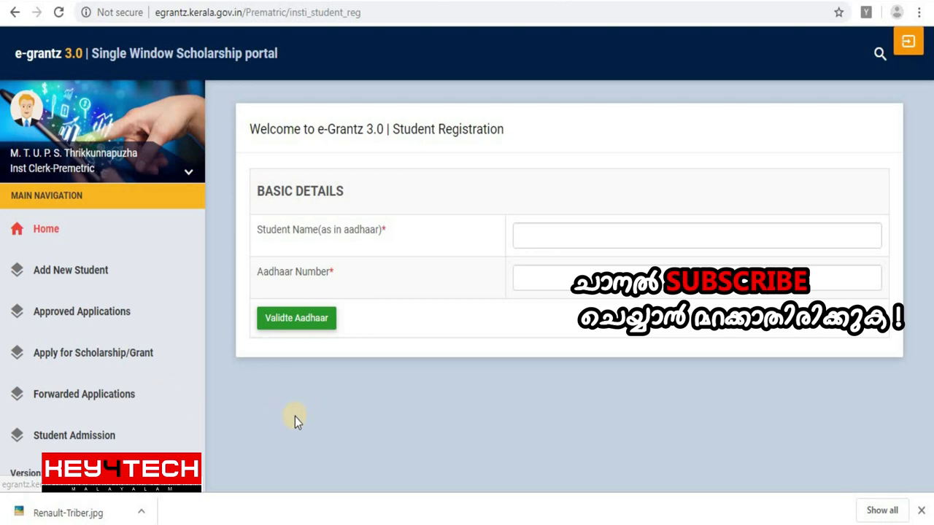
On Apply for Scholarship/Grant, choose the LUMPSUMGRANT FOR OEC STUDENTS scheme and Class 6.
click(100, 353)
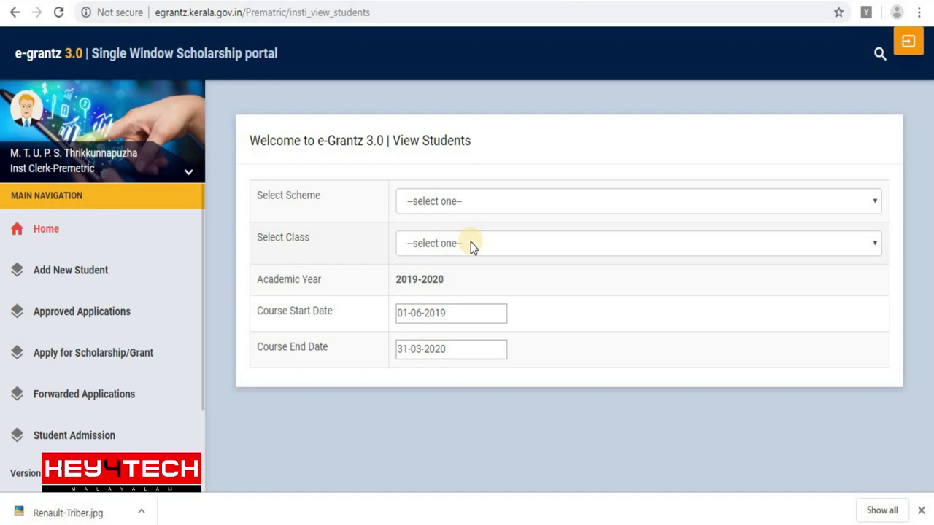
click(494, 203)
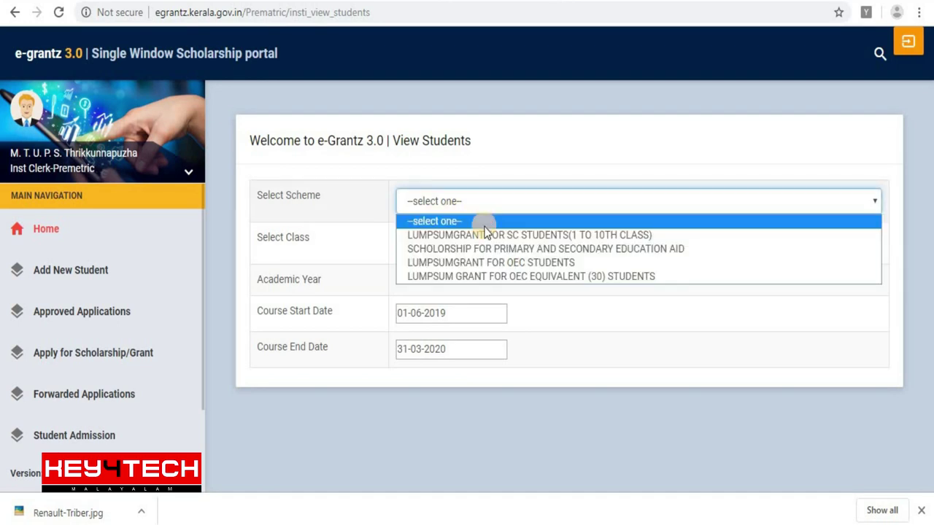
click(480, 262)
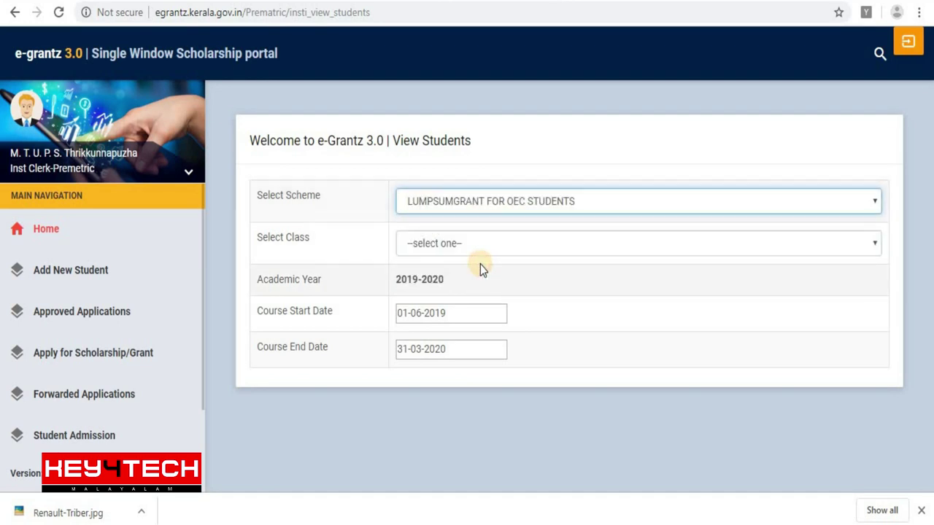
click(465, 243)
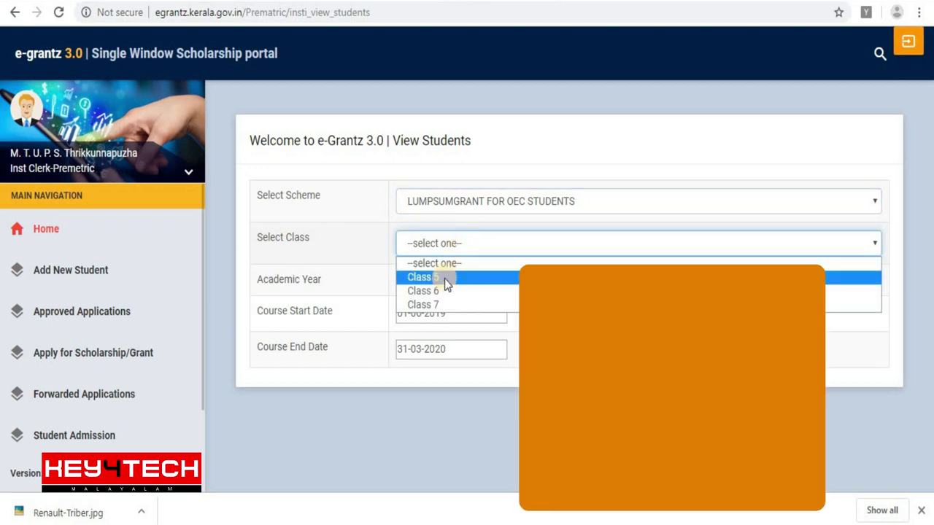
click(443, 292)
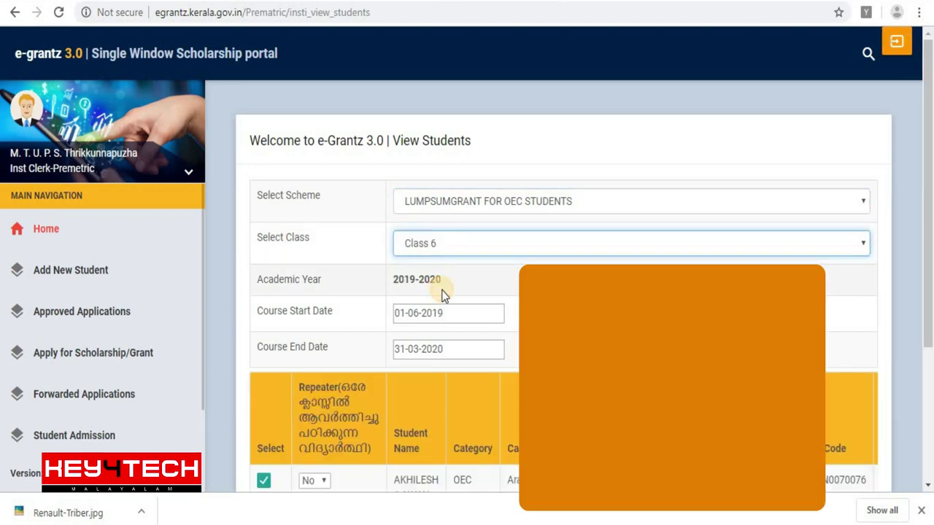
Tick the student with Repeater set to No and submit the application.
scroll(443, 292, down, 3)
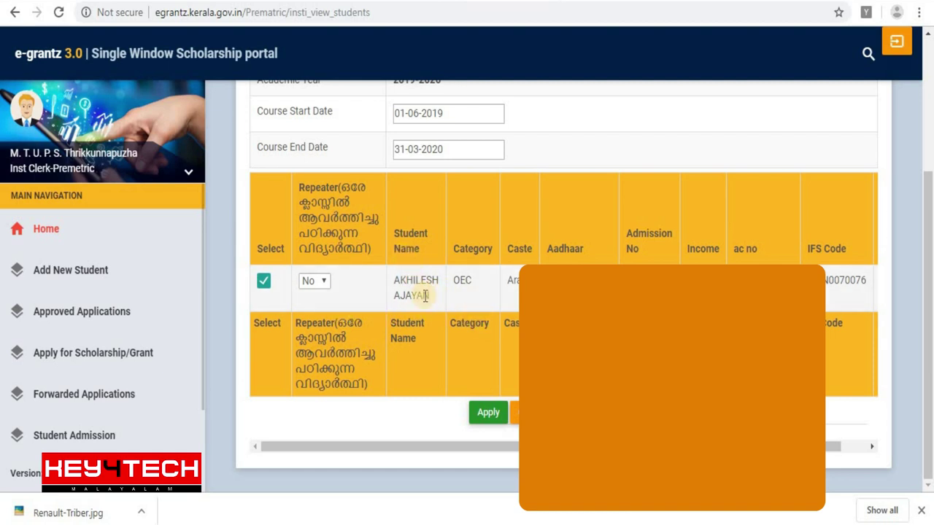
scroll(343, 313, up, 1)
click(265, 329)
click(264, 330)
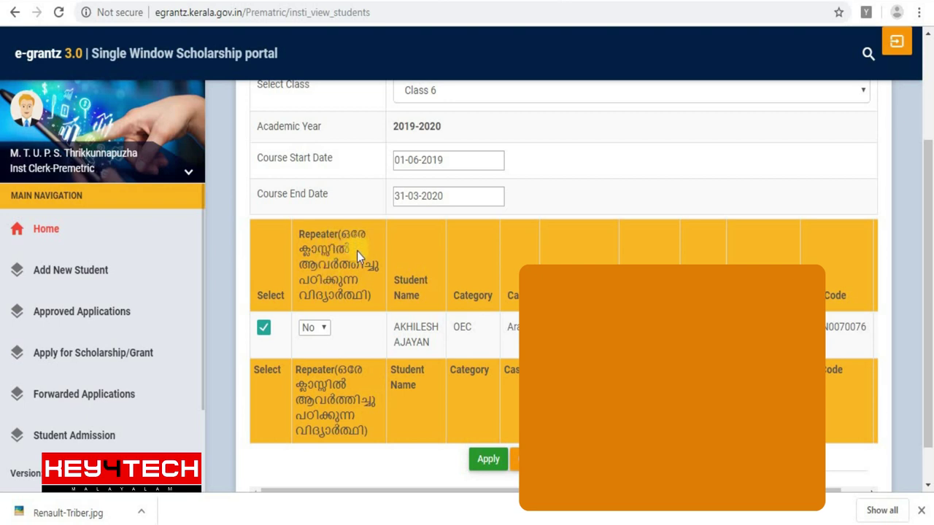
click(324, 330)
click(323, 331)
scroll(371, 416, down, 2)
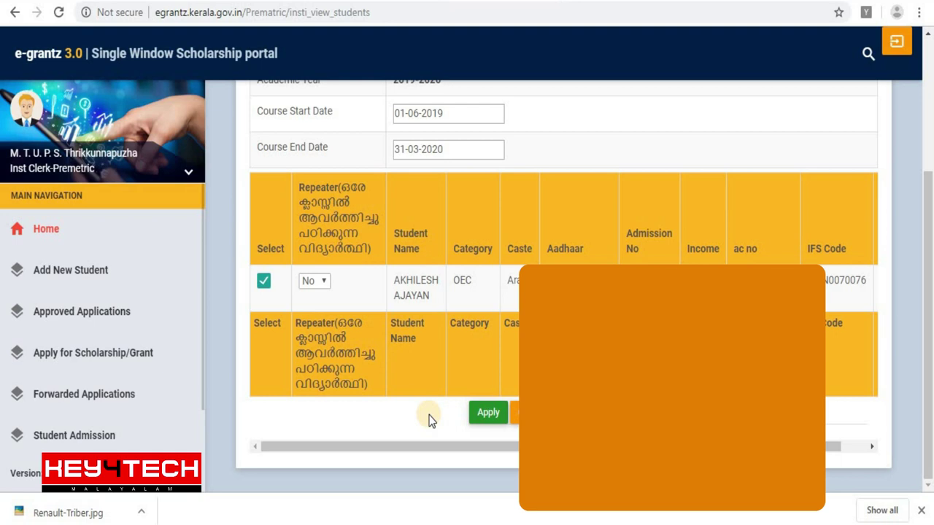
scroll(429, 420, up, 2)
scroll(437, 431, down, 2)
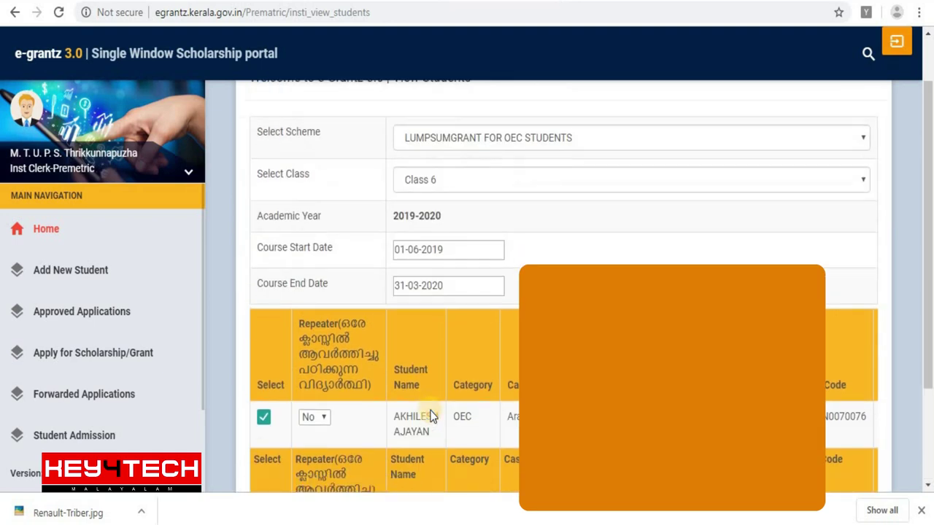
scroll(462, 453, down, 1)
click(485, 415)
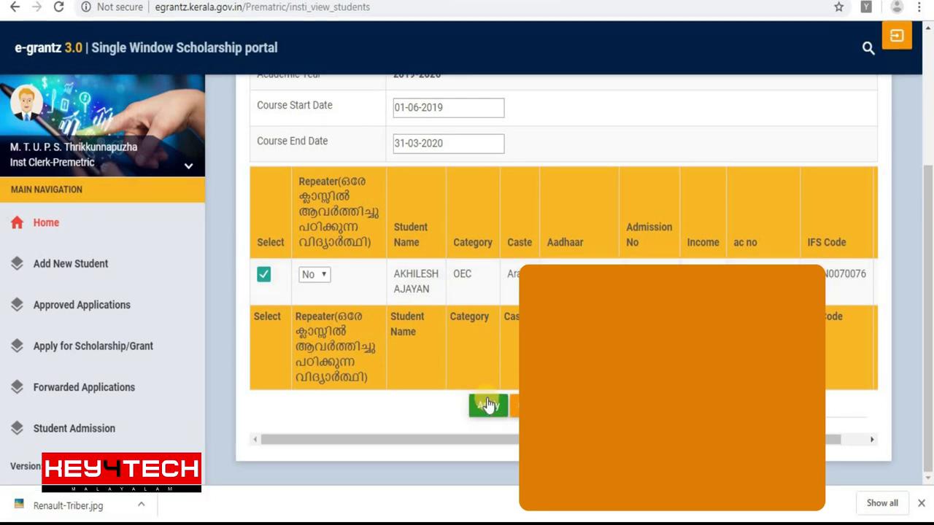
Submit the completed scholarship application by applying again.
click(488, 407)
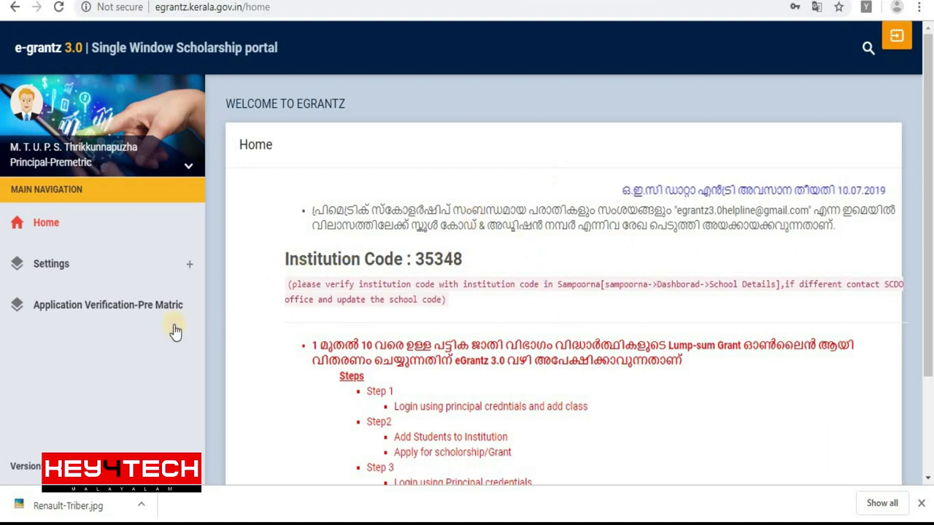
In Application Verification-Pre Matric, open the Class 6 application under LUMPSUMGRANT FOR OEC STUDENTS.
click(108, 309)
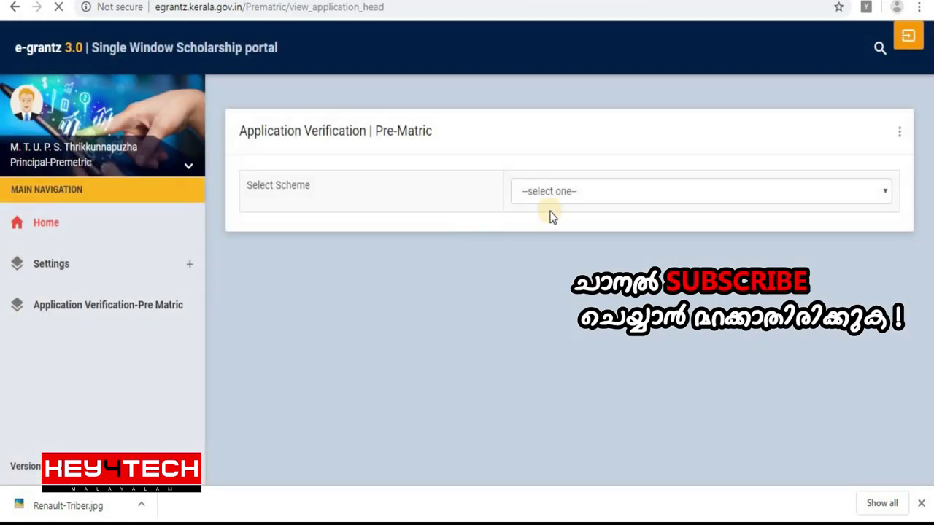
click(559, 196)
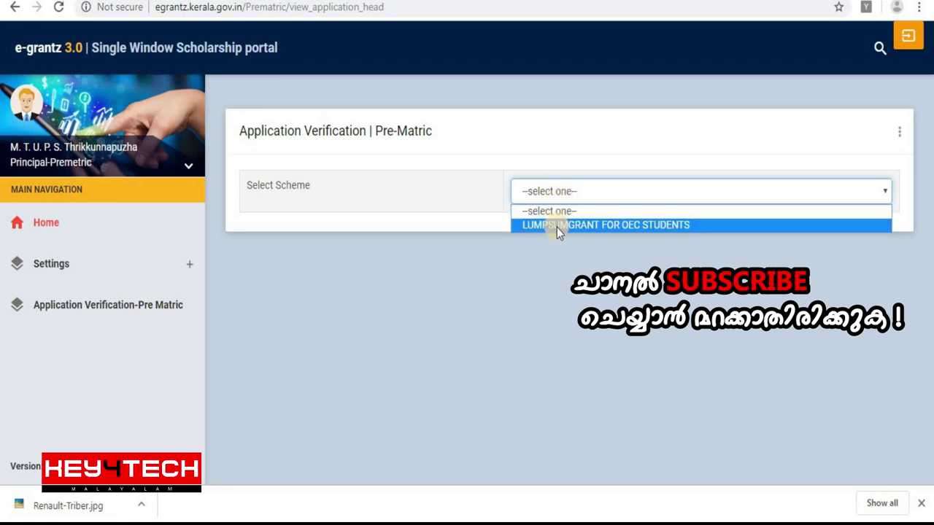
click(557, 227)
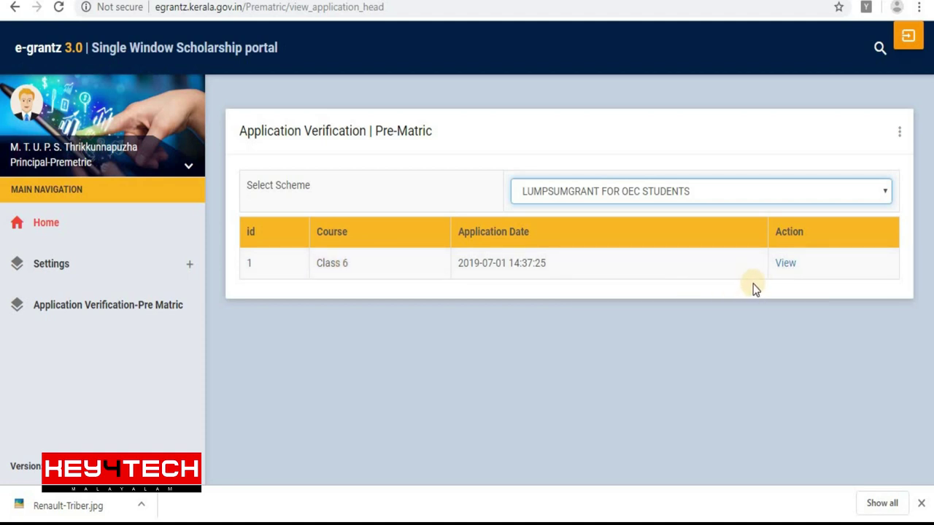
click(783, 265)
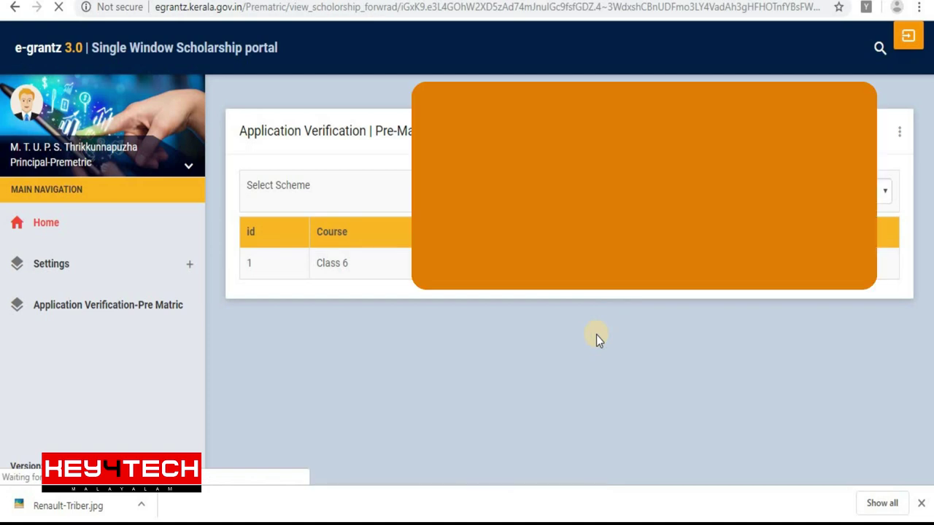
Tick the student's row and set the application action to Forward.
scroll(596, 335, down, 3)
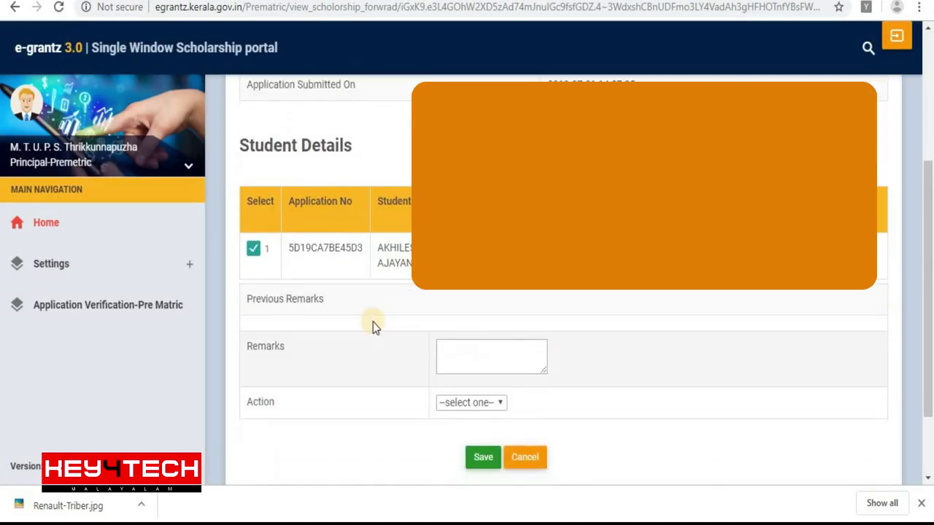
click(255, 253)
click(475, 358)
click(459, 402)
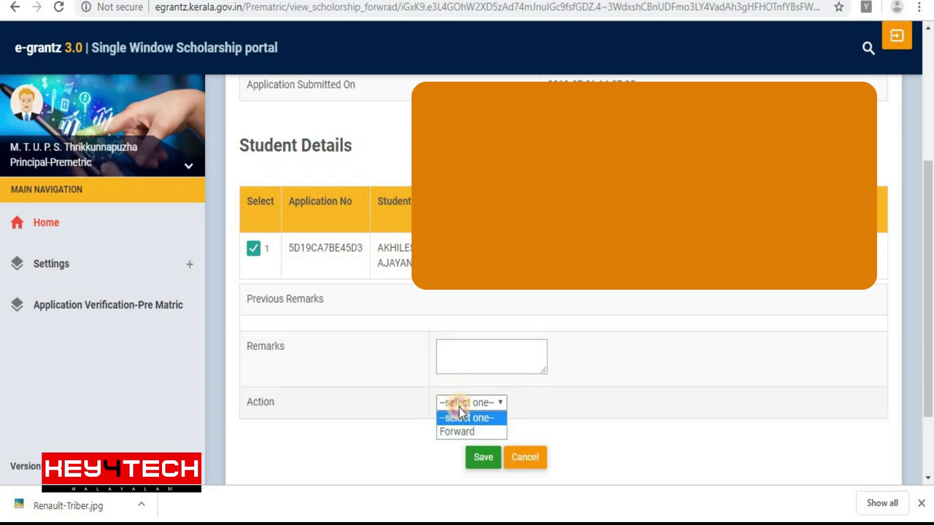
click(456, 432)
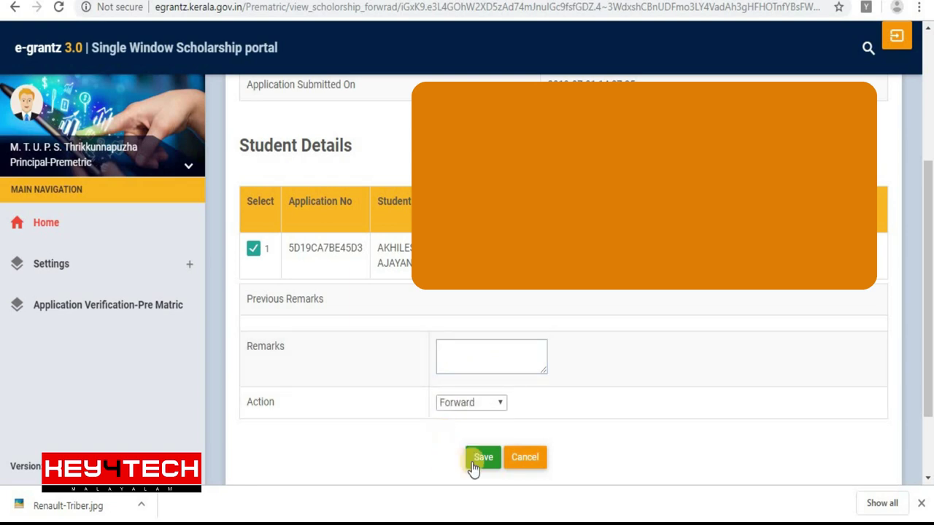
scroll(395, 434, down, 2)
scroll(383, 383, up, 3)
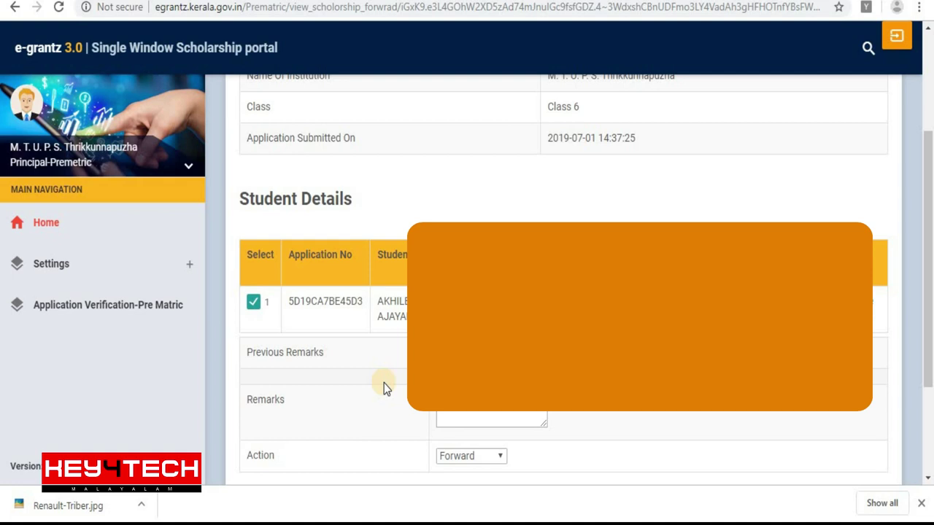
scroll(384, 383, down, 1)
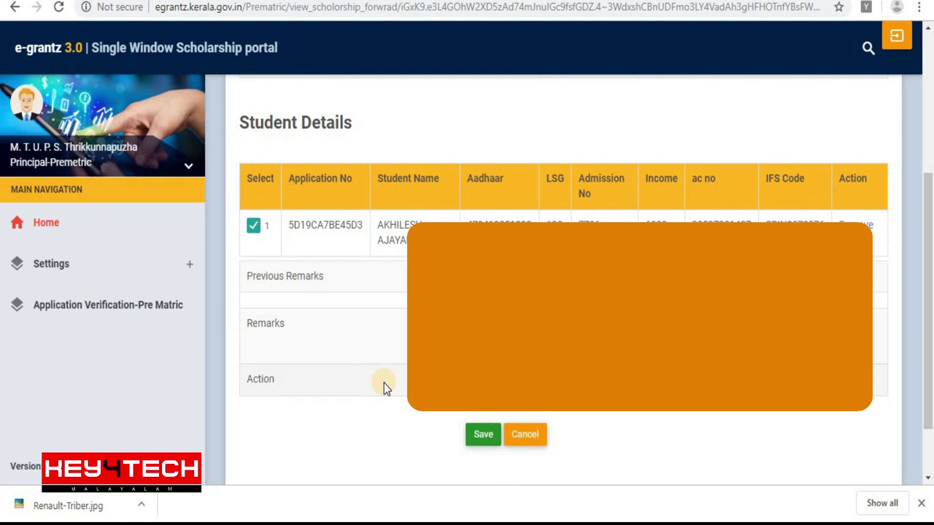